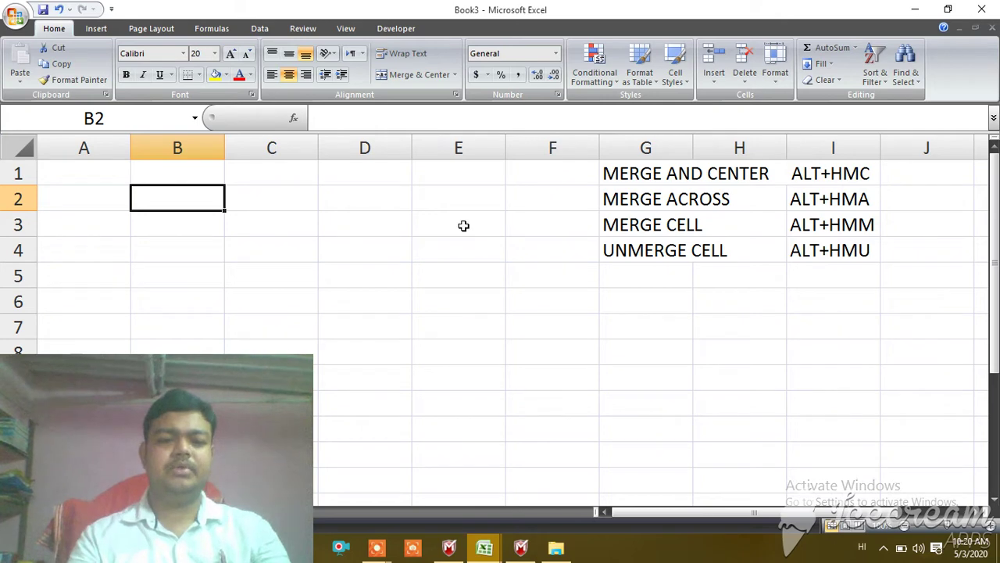
Step: Enter the text GJGH in cell D4 and commit it by moving to E8
left_click(304, 257)
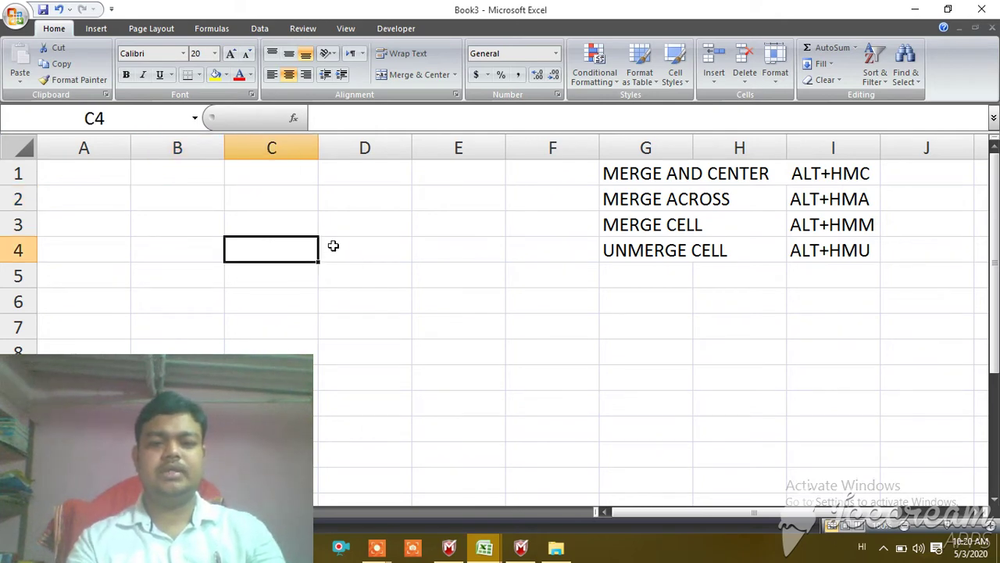
left_click(333, 245)
type("GJGH")
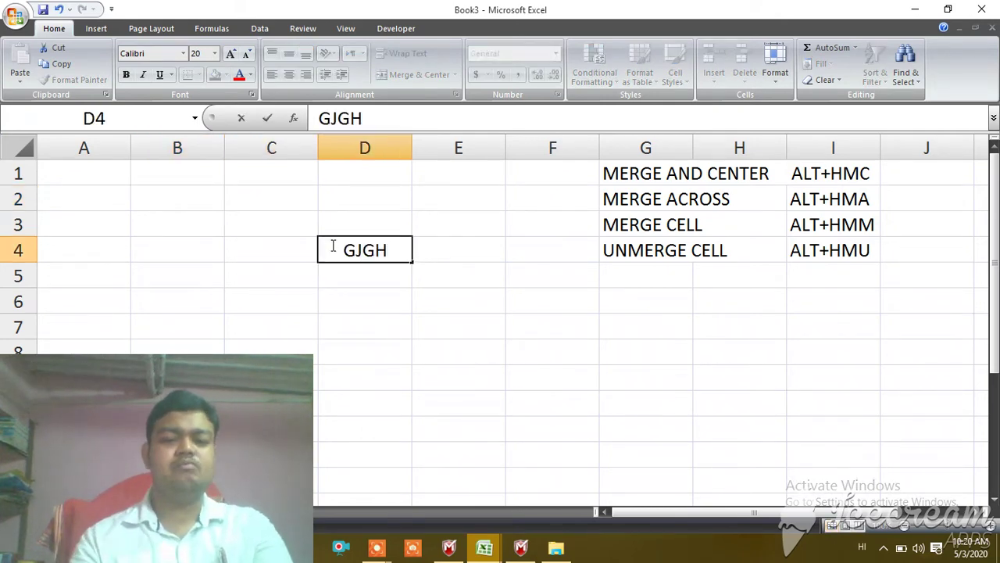
left_click(444, 357)
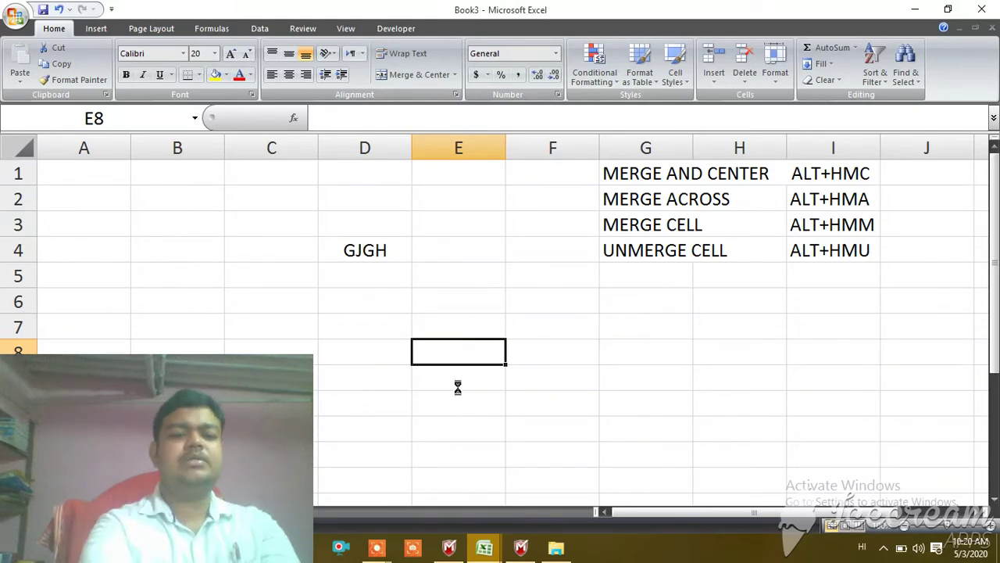
key("ctrl+F2")
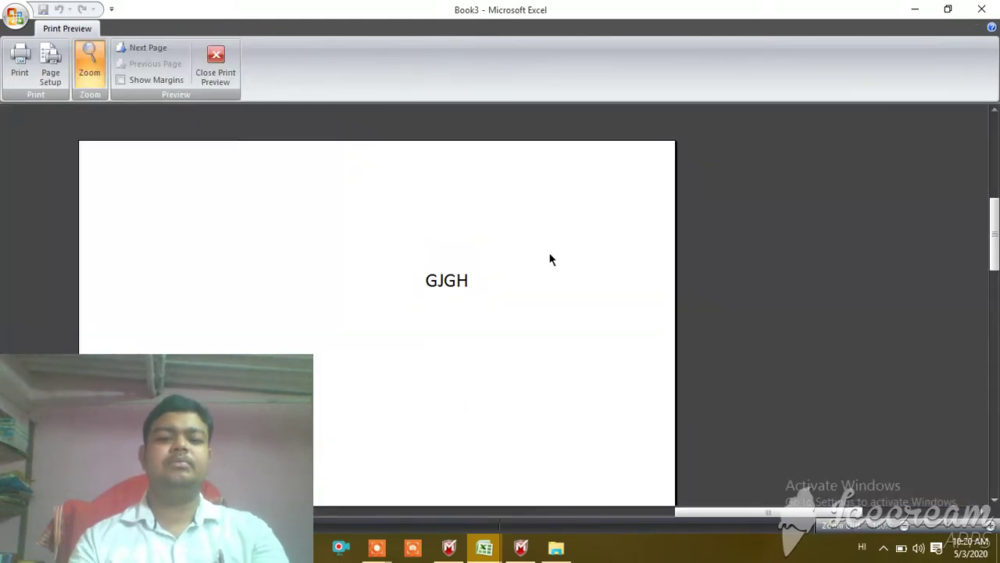
left_click(434, 285)
left_click(435, 285)
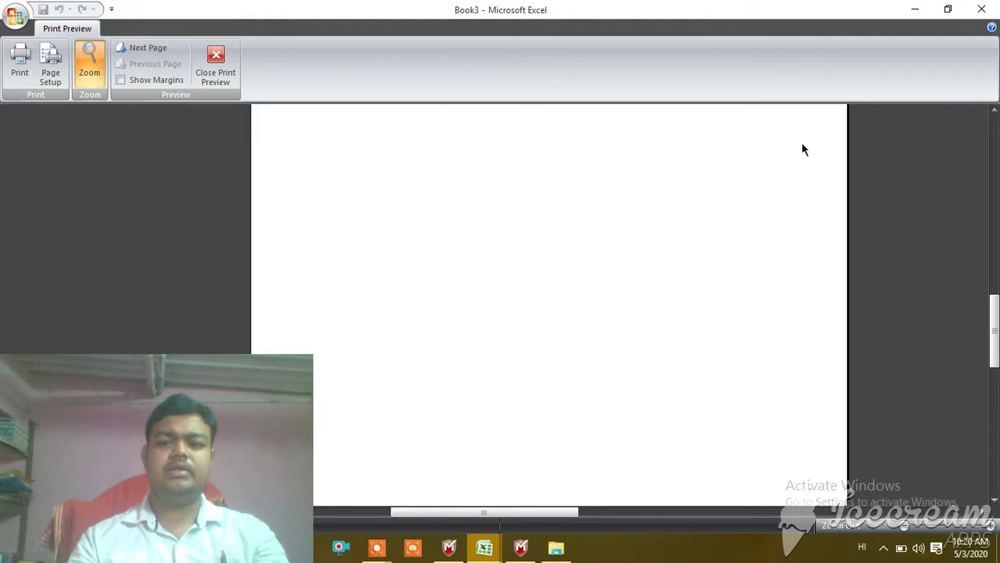
mouse_move(994, 356)
left_mouse_down()
mouse_move(977, 175)
mouse_move(995, 227)
left_mouse_up()
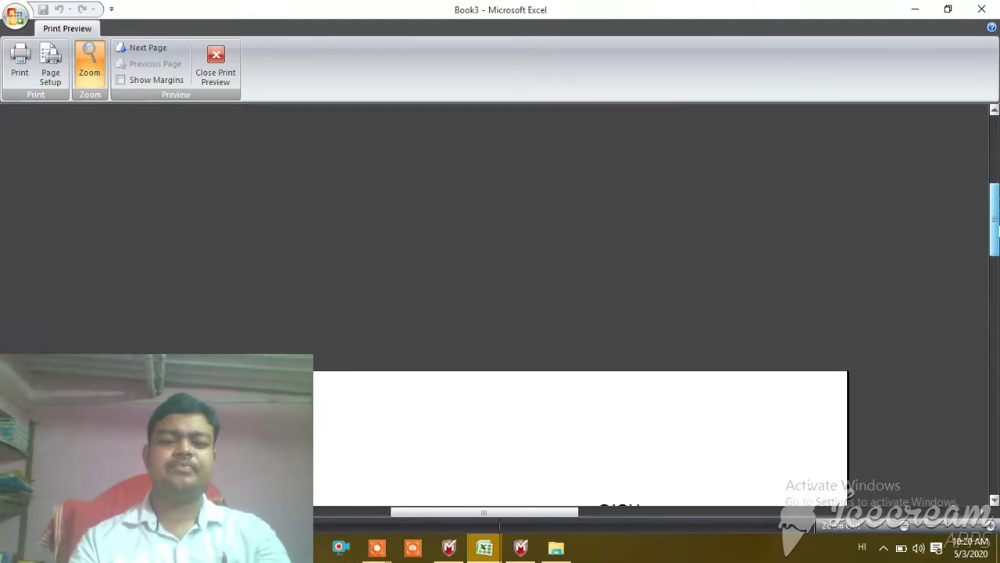
left_click(684, 368)
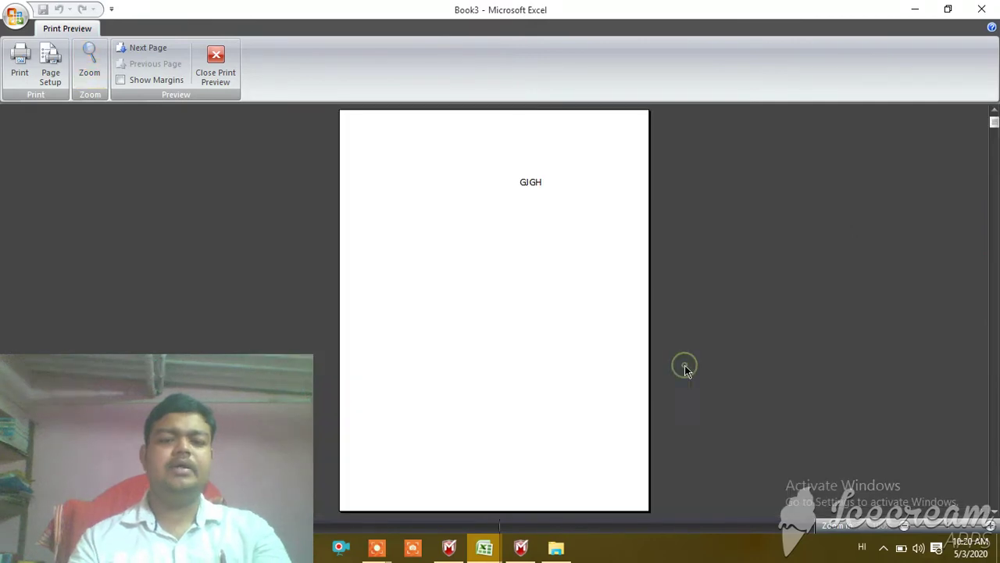
left_click(215, 67)
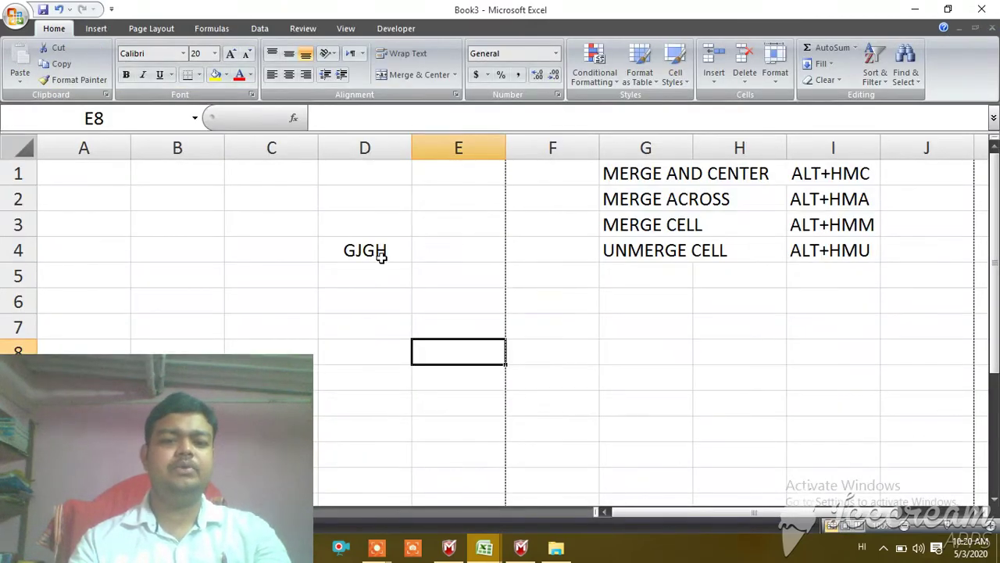
Step: Select cell C3 and drop down the Home tab's border style list
left_click(345, 28)
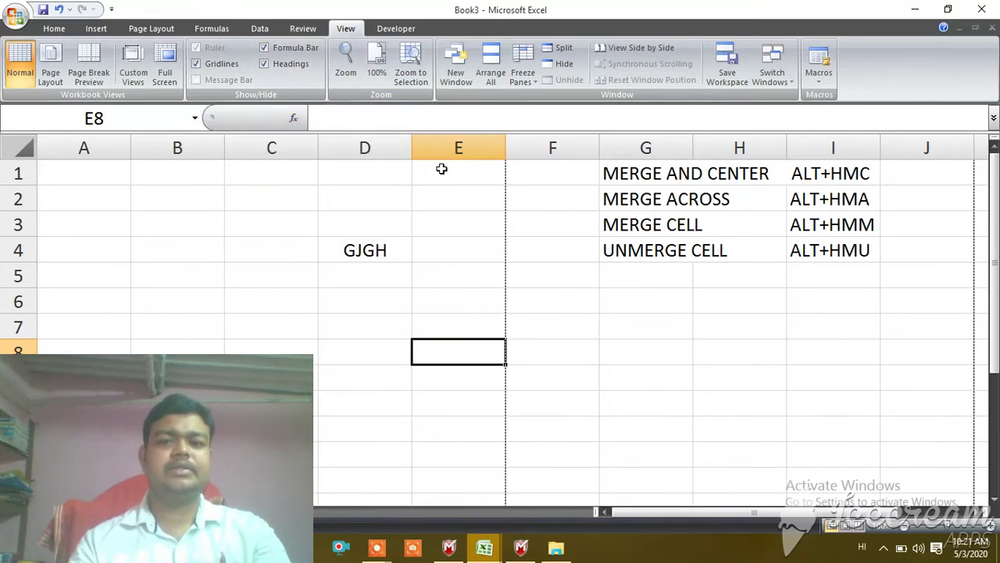
left_click(304, 232)
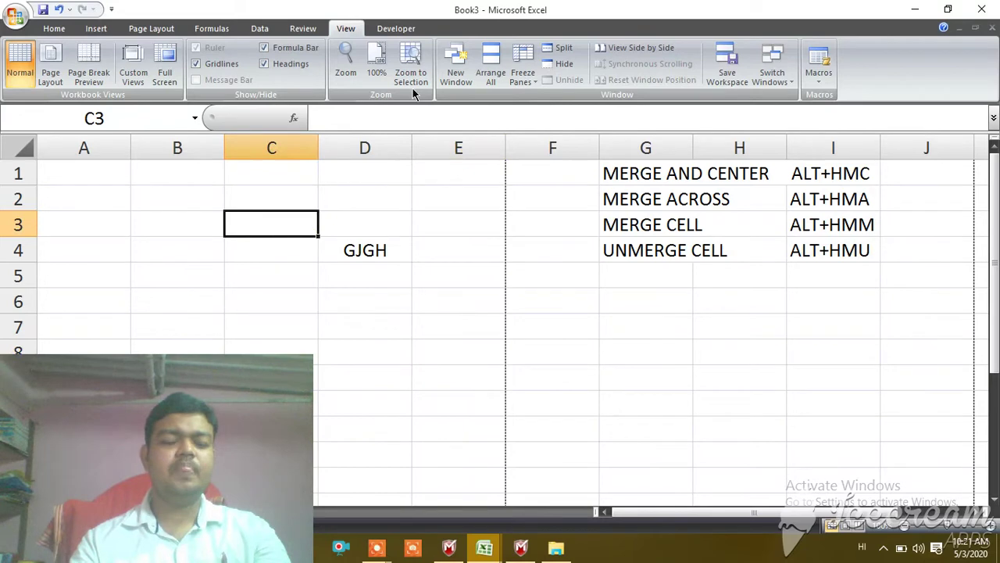
left_click(57, 33)
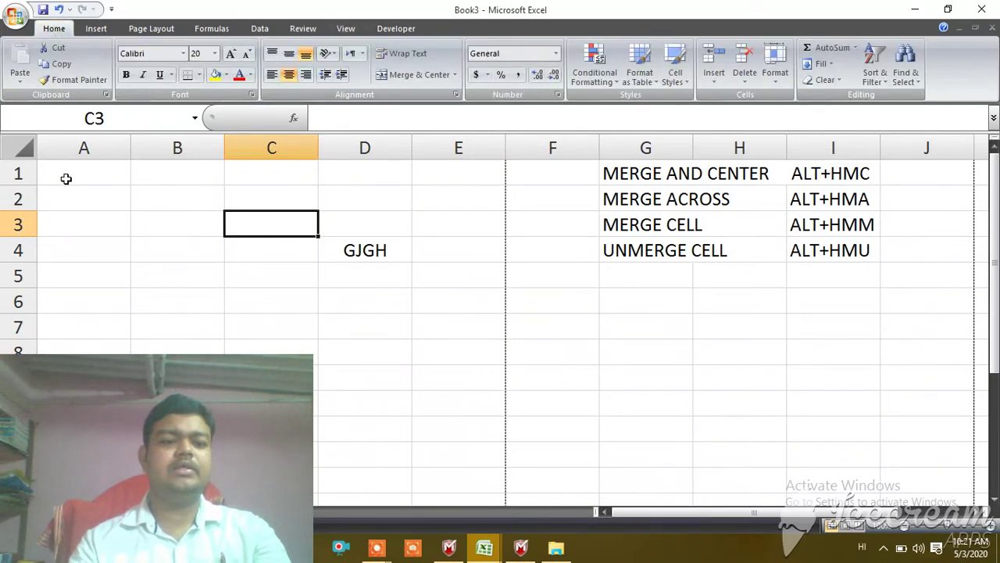
left_click(199, 75)
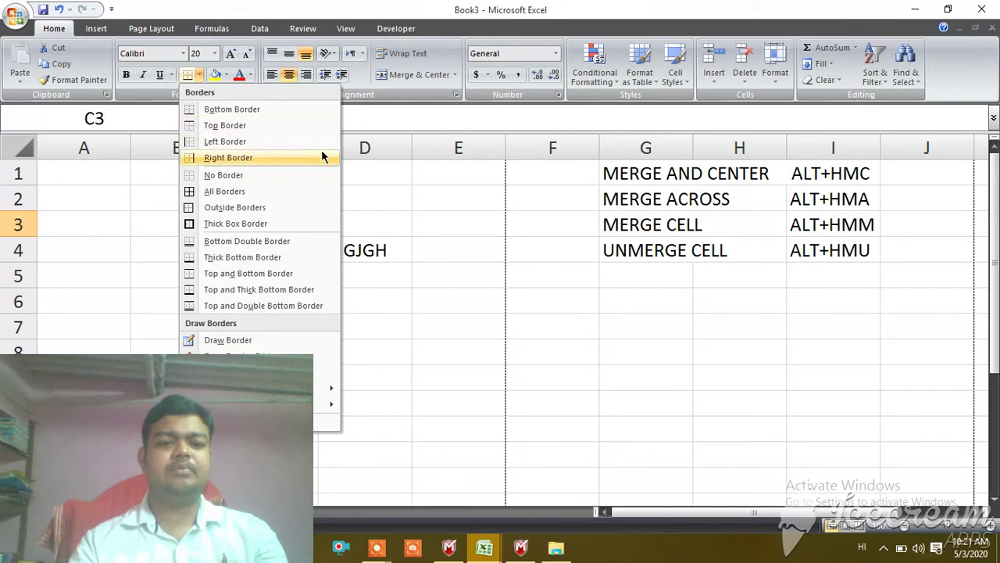
Step: Apply a Bottom Border and then a Top Border to B2:D3
left_click(265, 207)
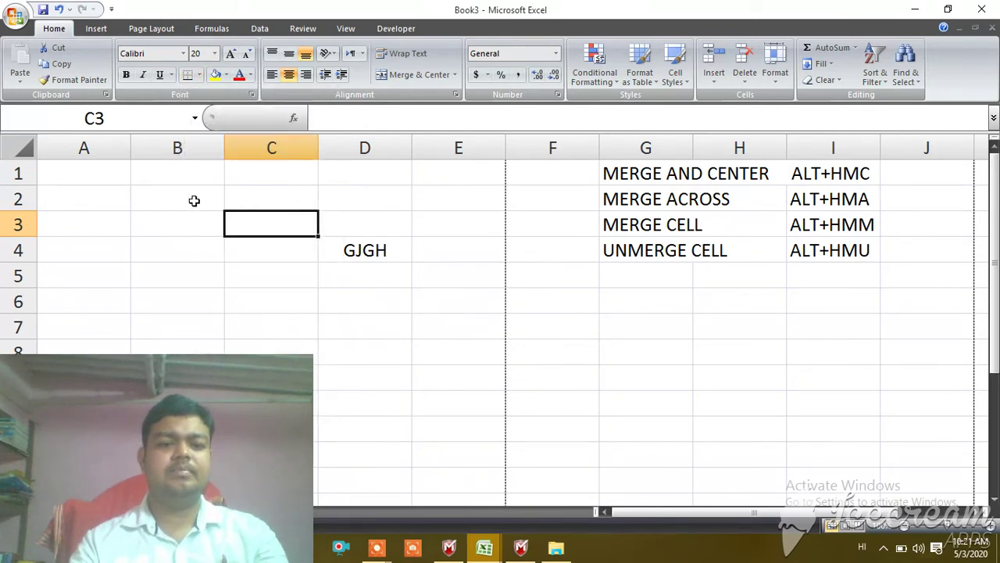
left_click_drag(179, 199, 394, 211)
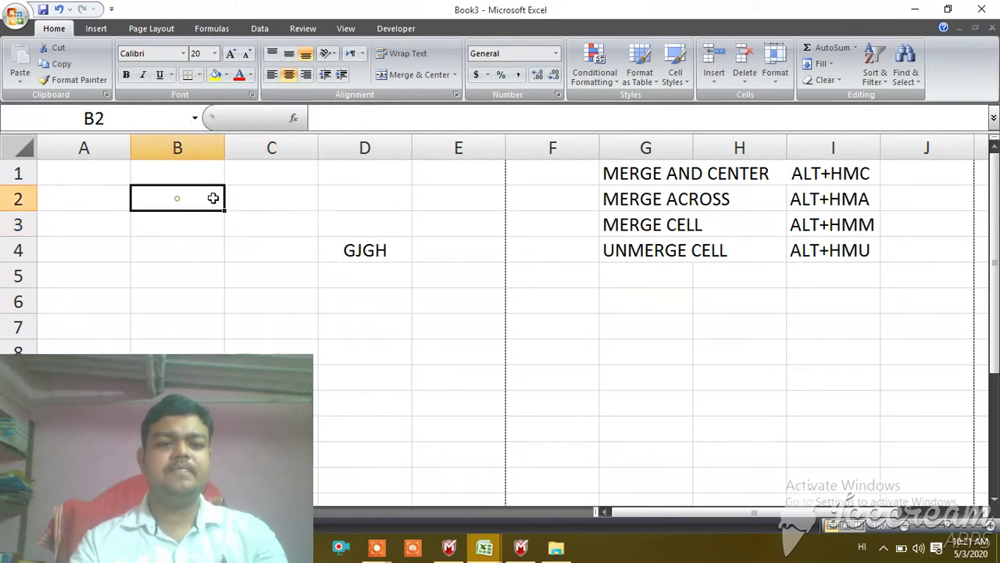
left_click(200, 74)
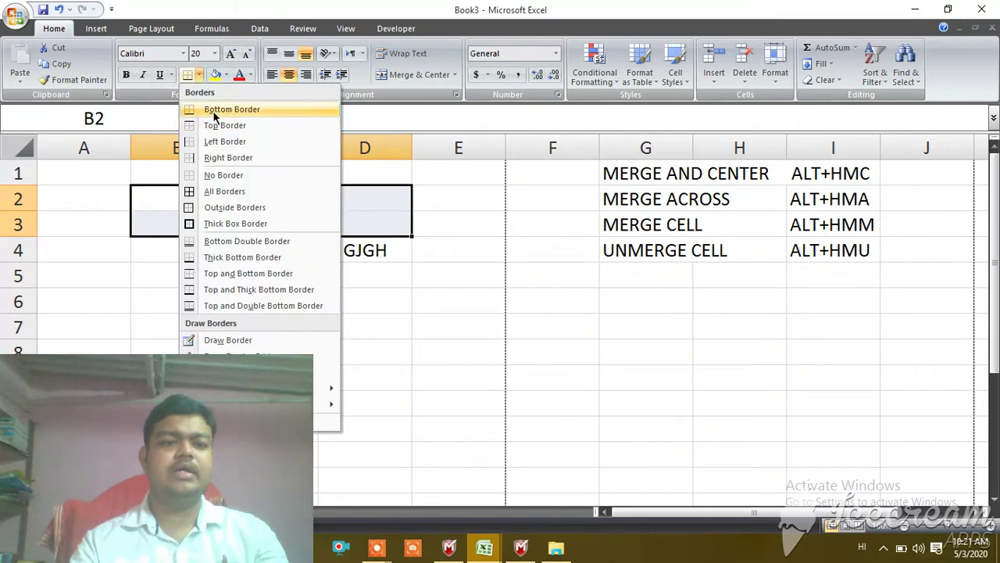
left_click(214, 114)
left_click(279, 267)
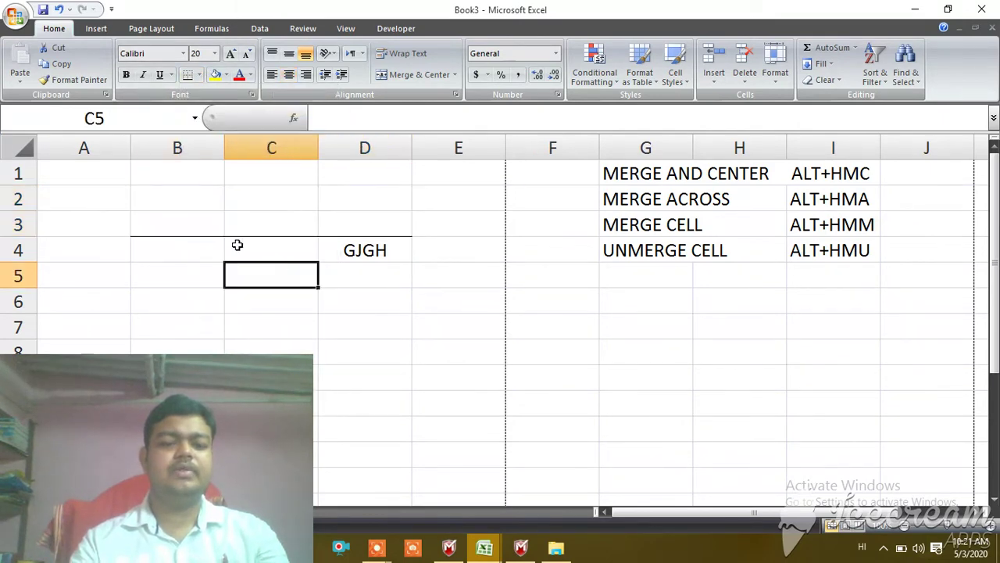
left_click_drag(175, 202, 324, 225)
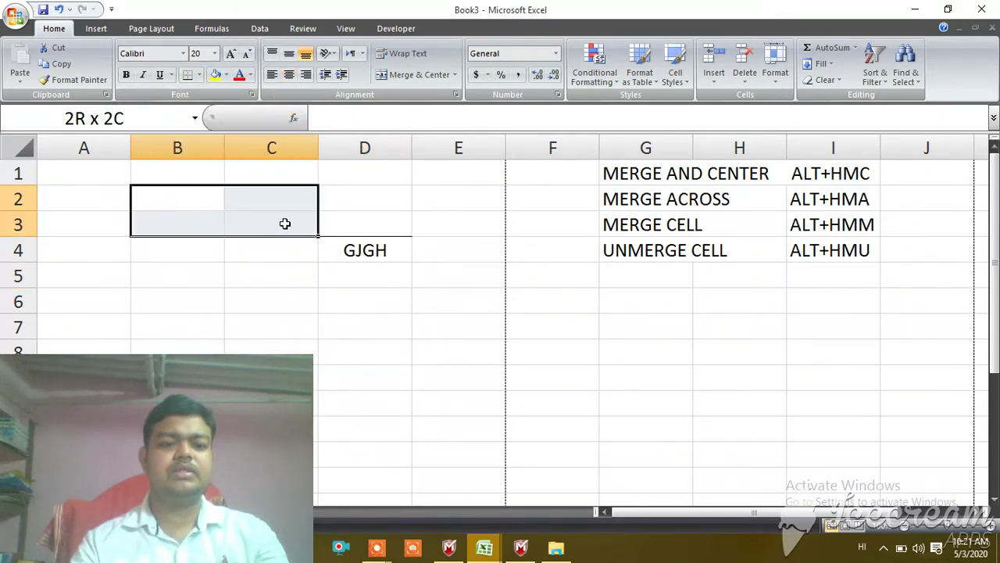
left_click(199, 74)
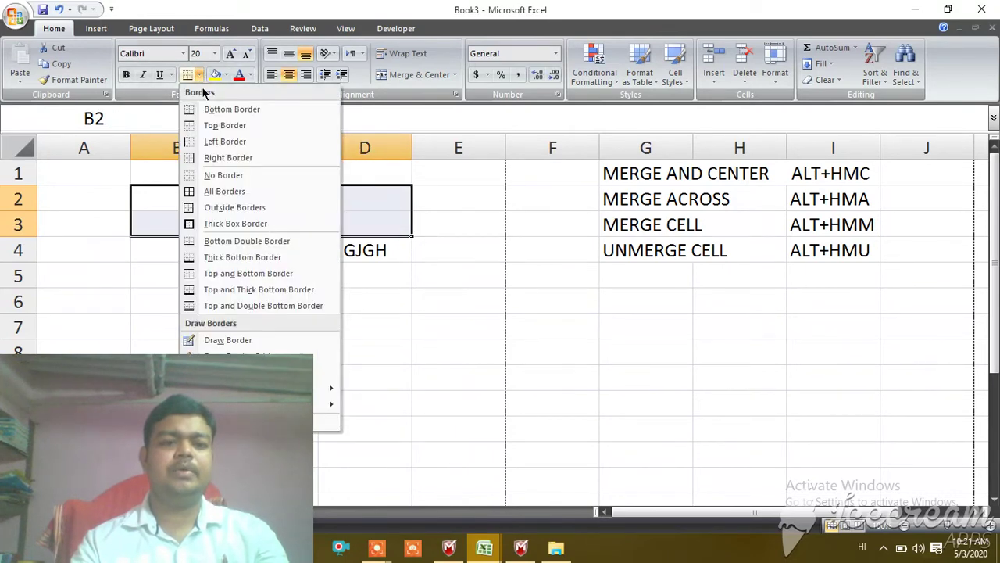
left_click(225, 125)
left_click(398, 322)
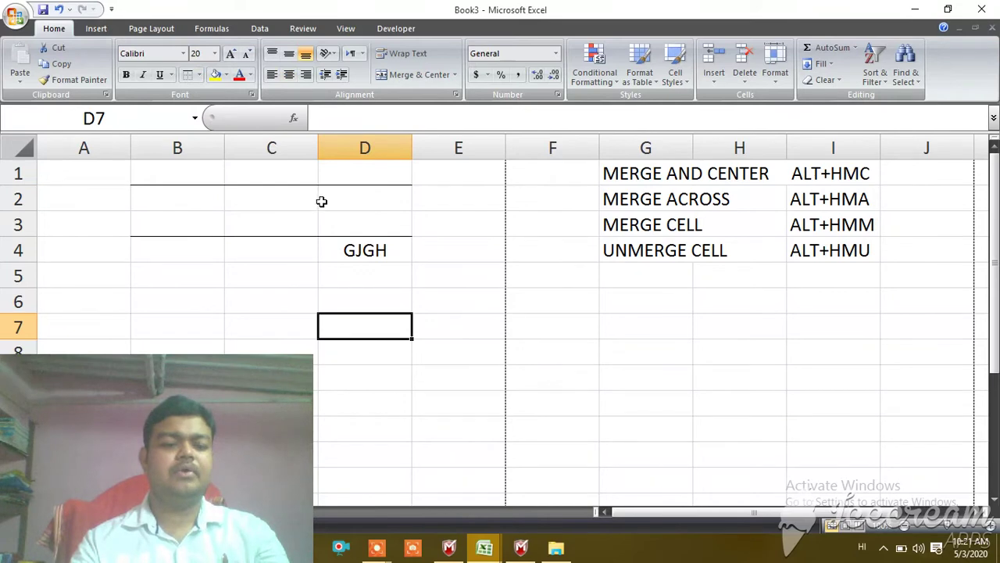
Step: Apply Left and Right Borders to B2:D3, then remove them all with No Border
left_click_drag(206, 192, 337, 220)
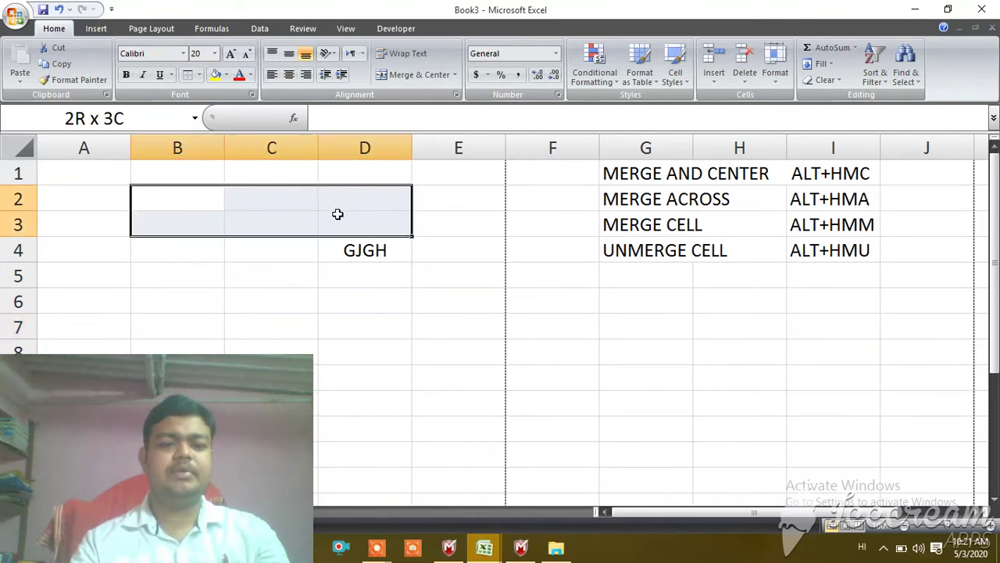
left_click(200, 74)
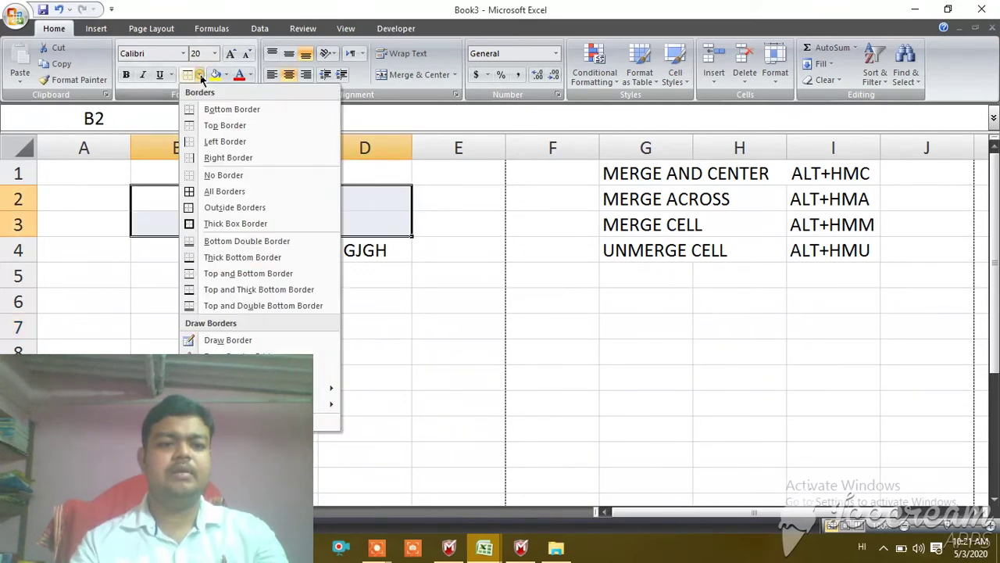
left_click(200, 140)
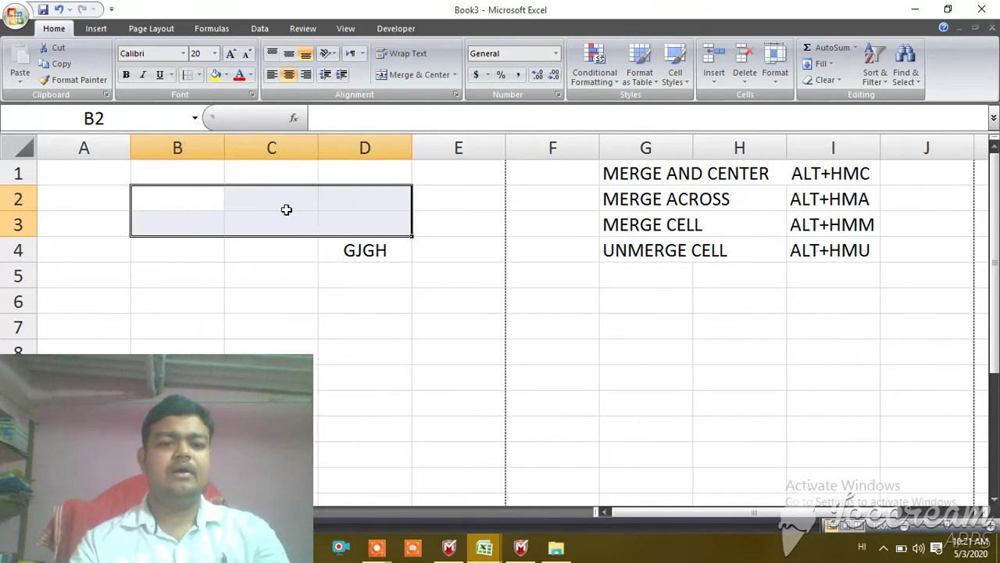
left_click(302, 305)
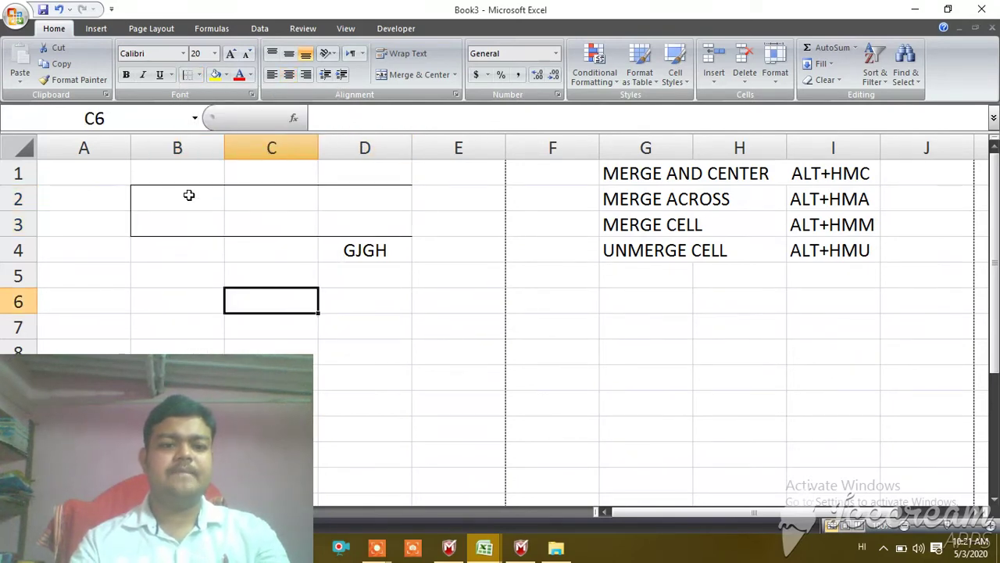
left_click_drag(188, 196, 358, 226)
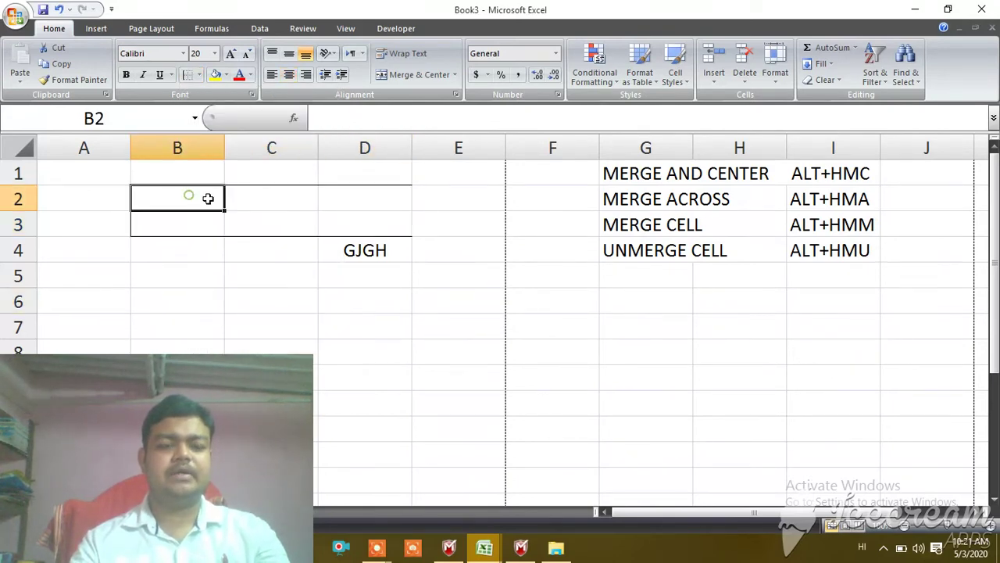
left_click(200, 75)
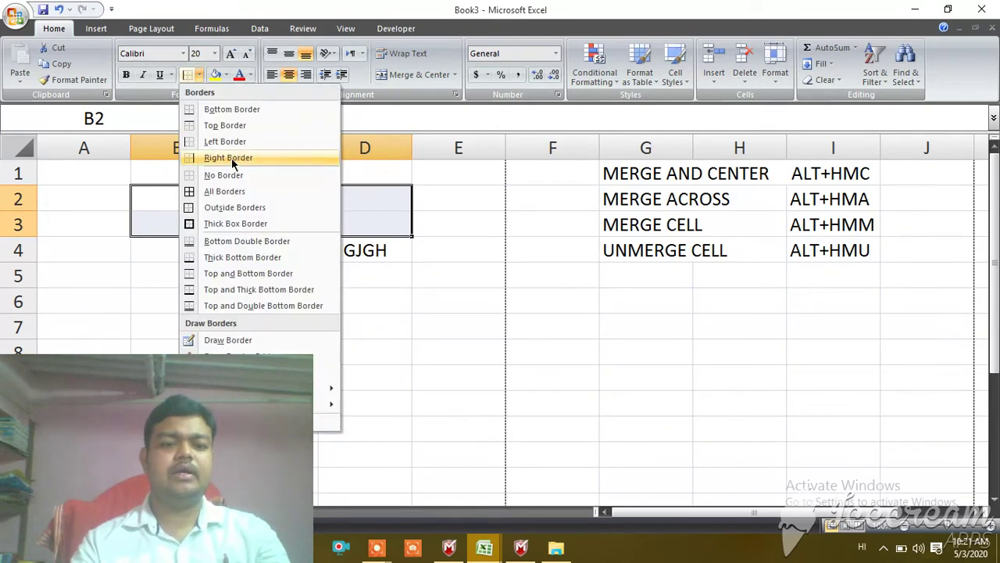
left_click(231, 158)
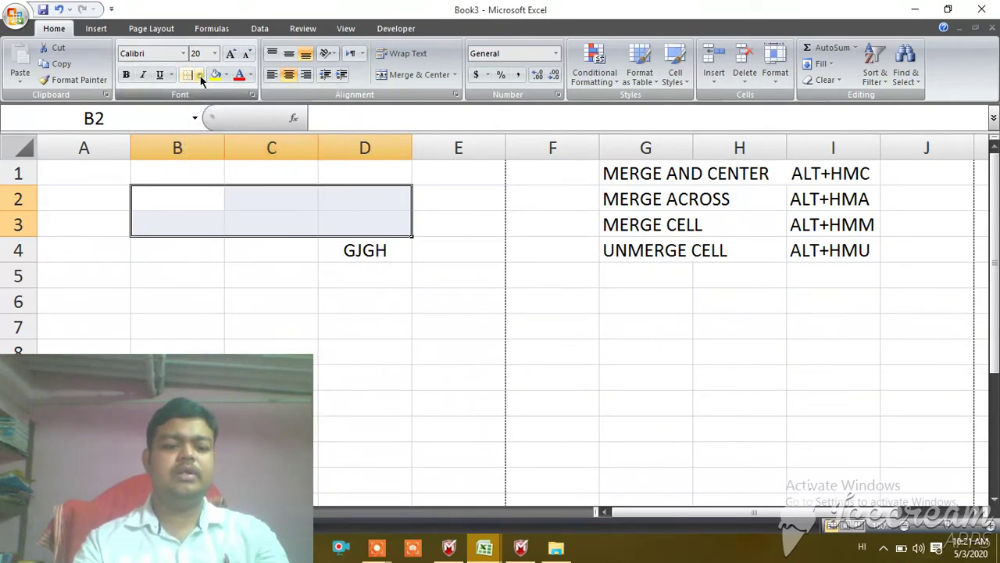
left_click(201, 75)
left_click(225, 176)
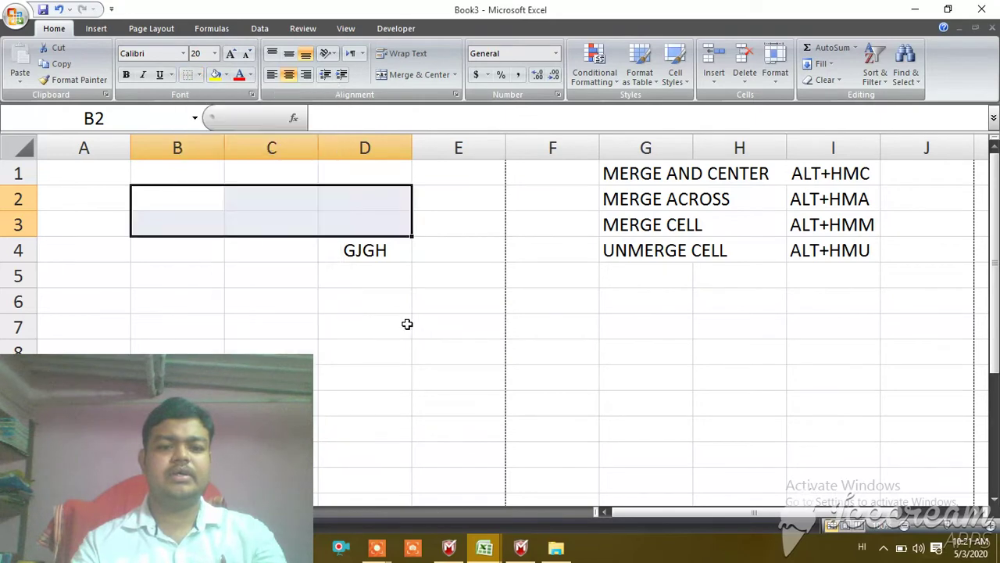
left_click(405, 353)
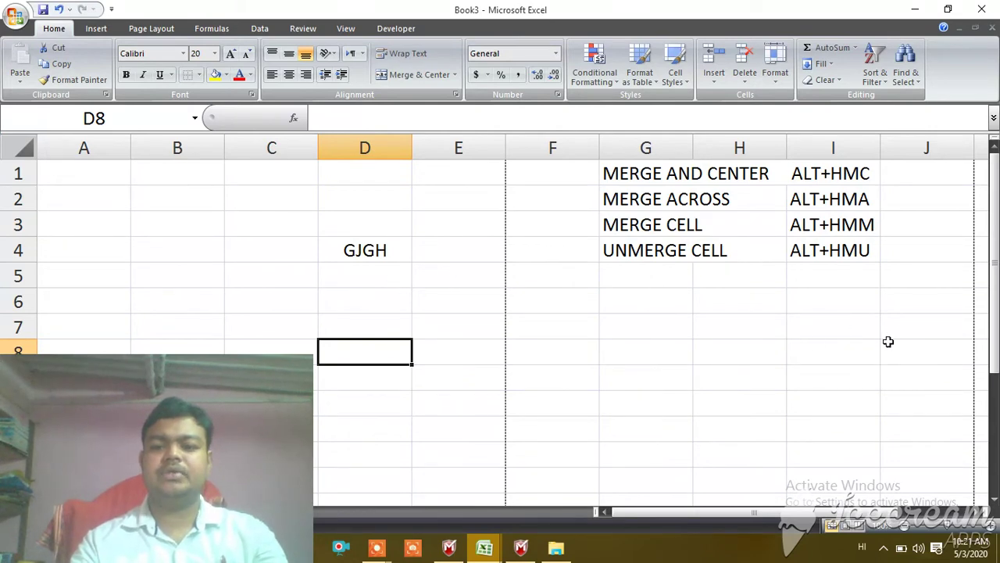
left_click_drag(994, 269, 994, 285)
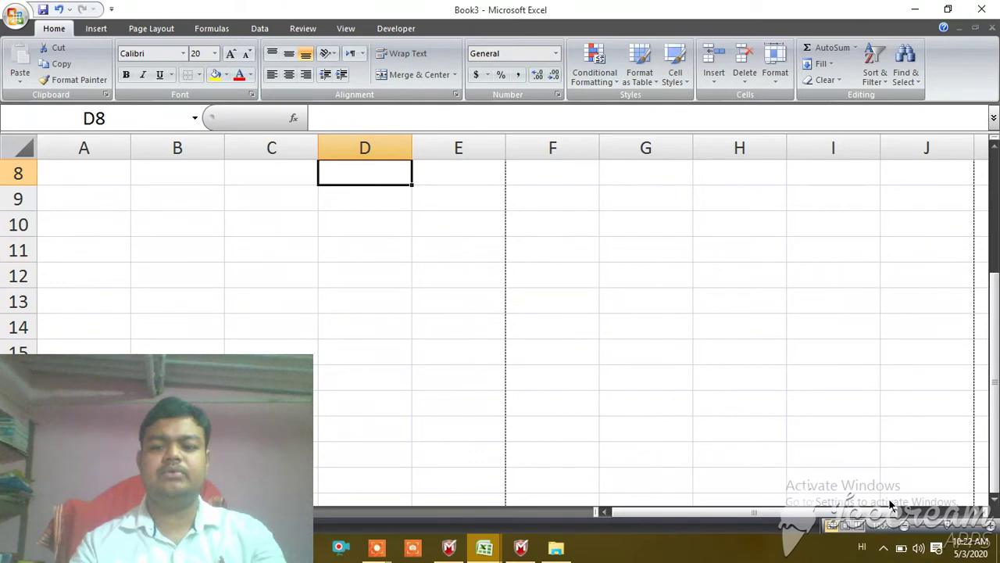
left_click_drag(889, 510, 735, 524)
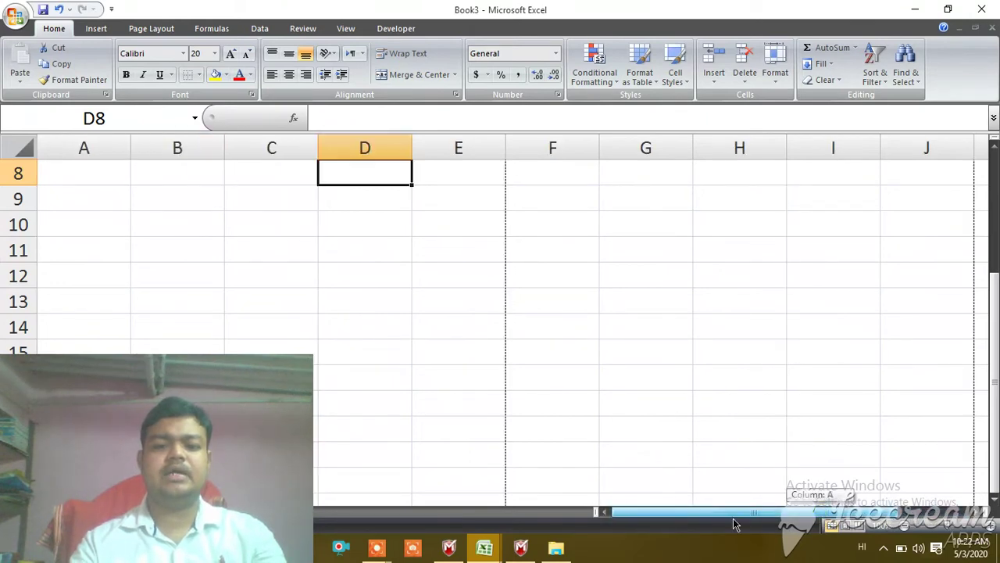
left_click(459, 434)
left_click(460, 444)
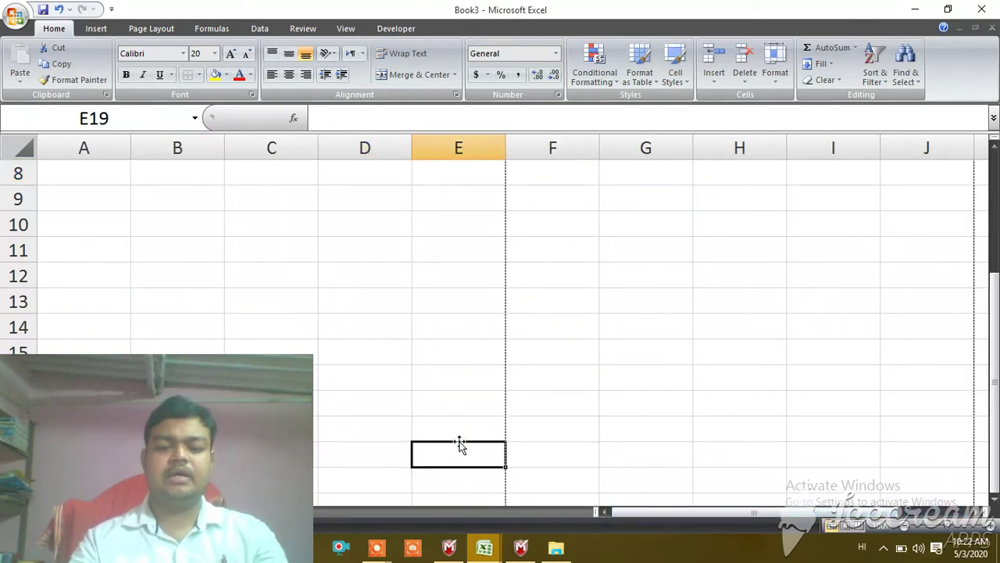
key("Down")
key("Down")
key("Down")
key("Down")
key("Down")
key("Down")
key("Down")
key("Down")
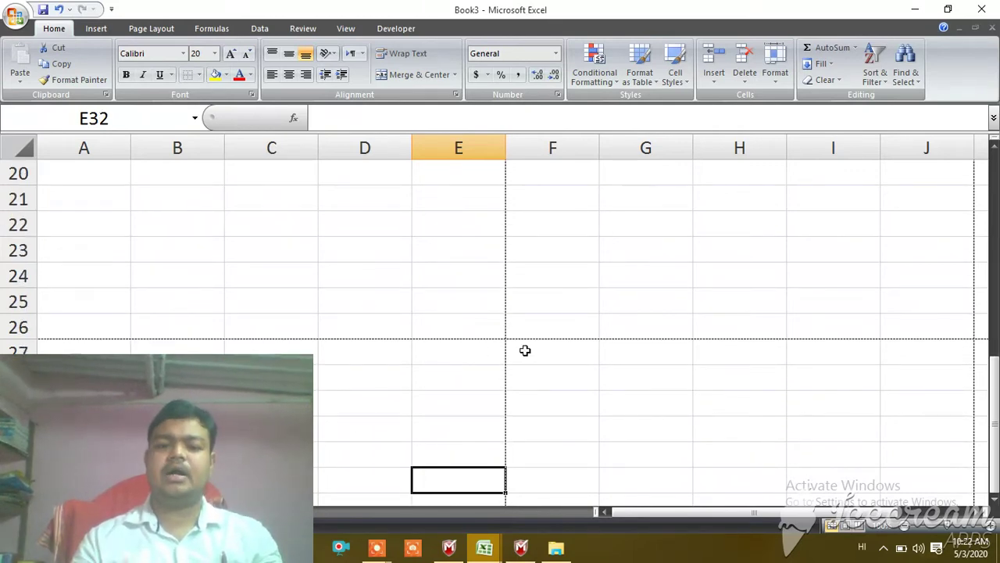
left_click(994, 411)
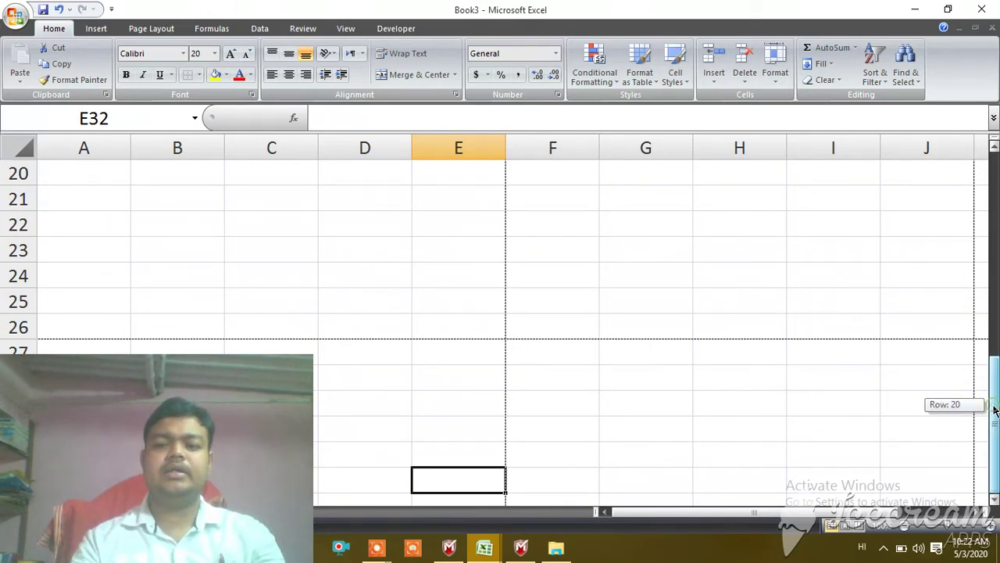
left_click_drag(995, 410, 995, 188)
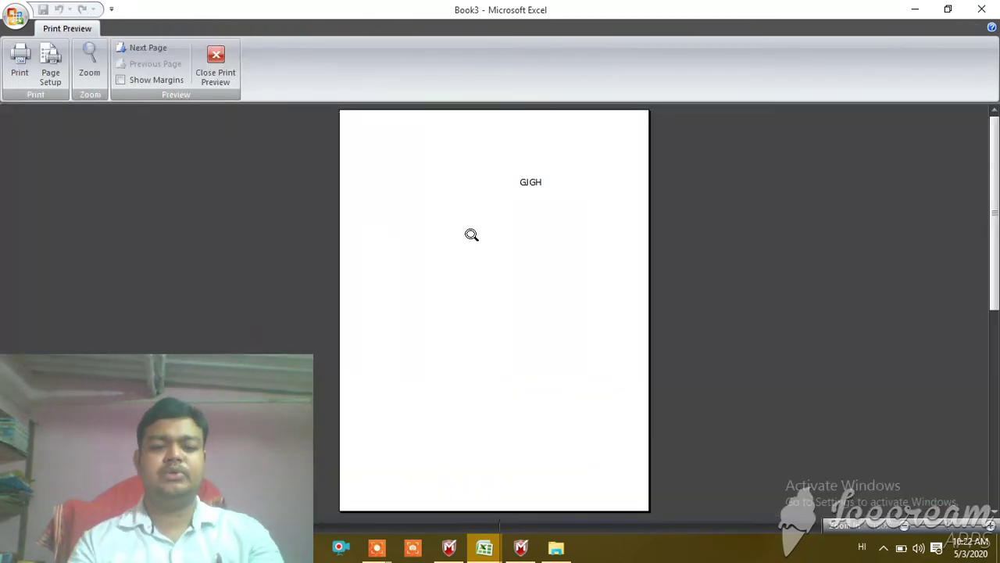
left_click(470, 233)
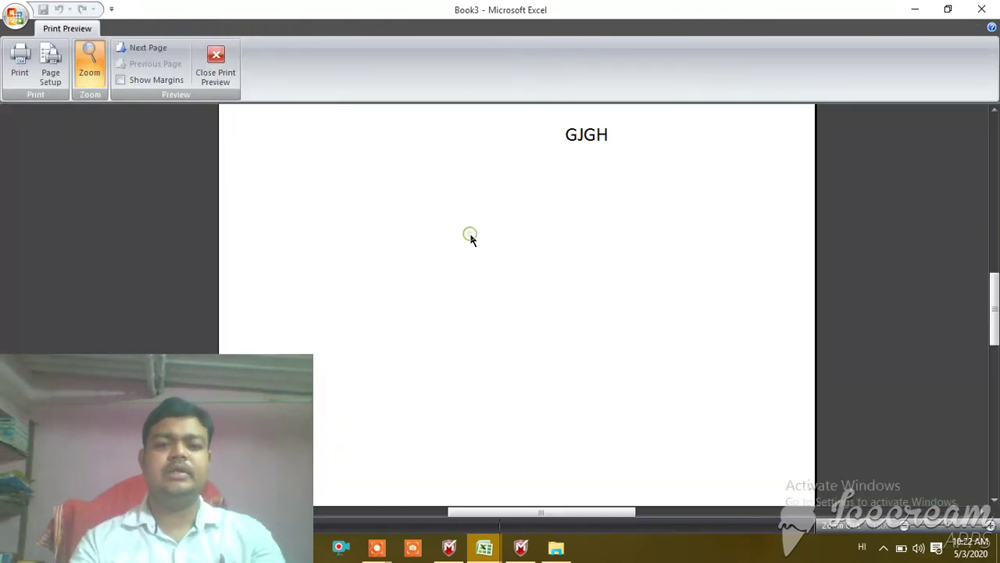
left_click_drag(994, 336, 994, 233)
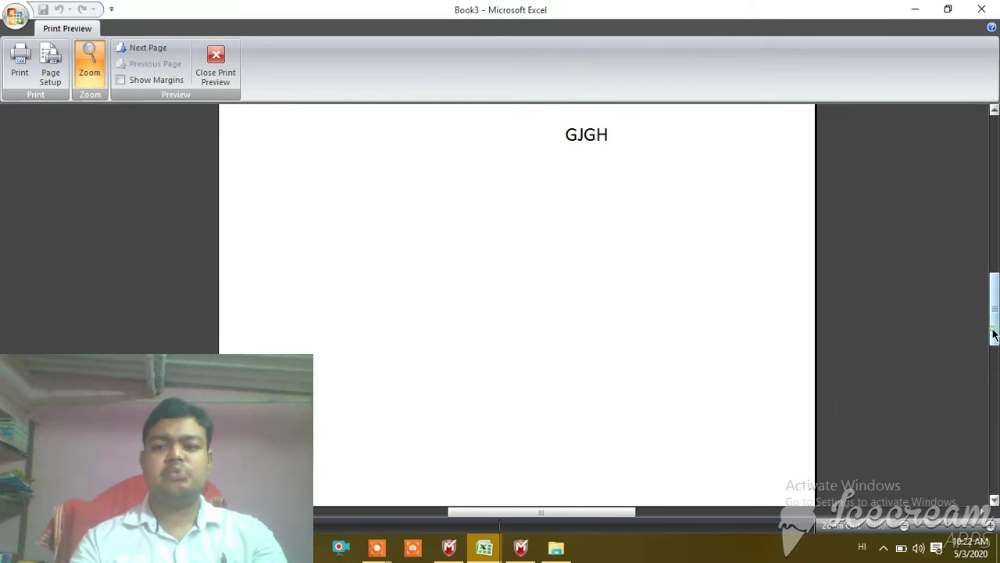
left_click(217, 63)
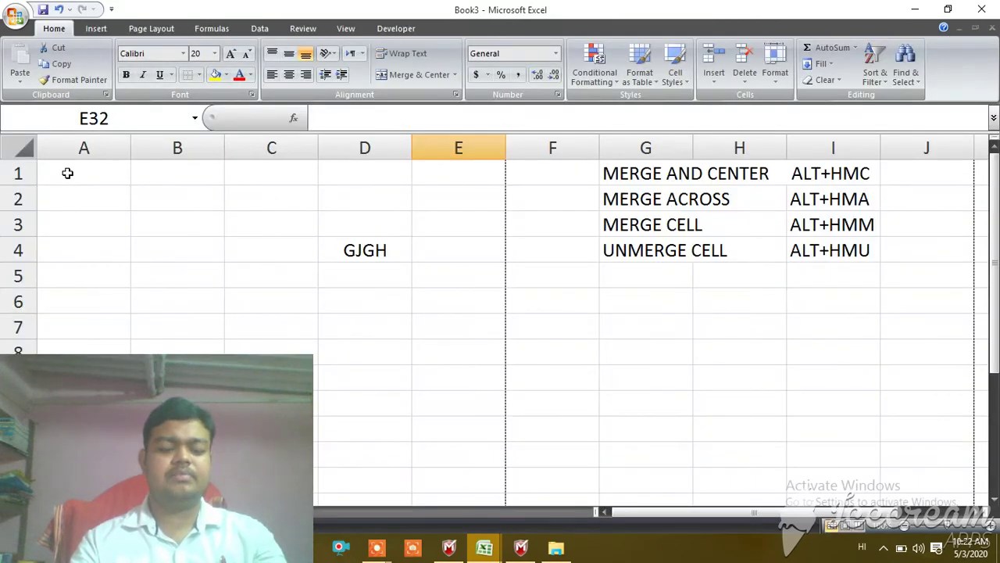
Step: Select A1:E20 and apply All Borders to outline every cell
left_click_drag(67, 173, 466, 462)
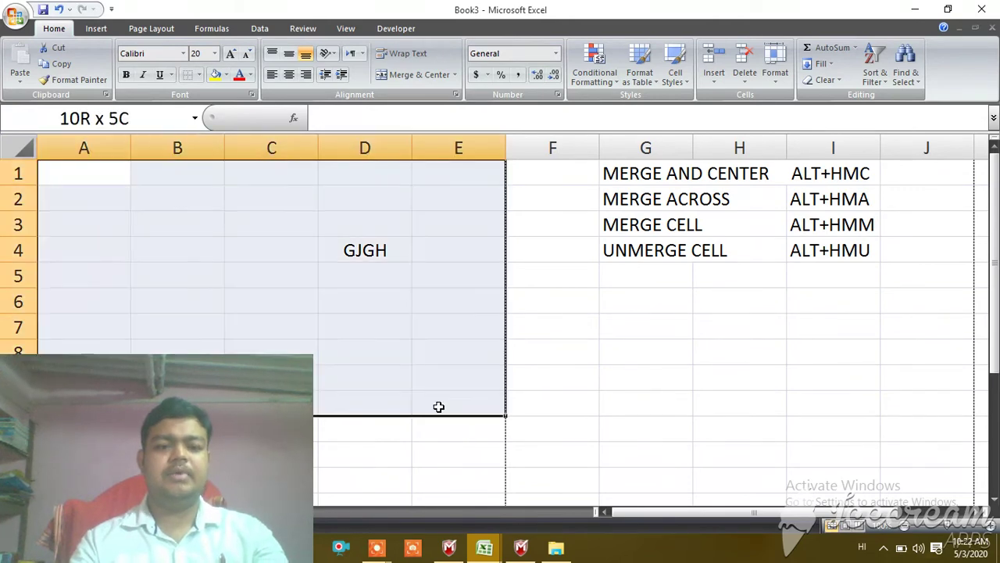
left_click_drag(466, 462, 486, 415)
left_click(486, 420)
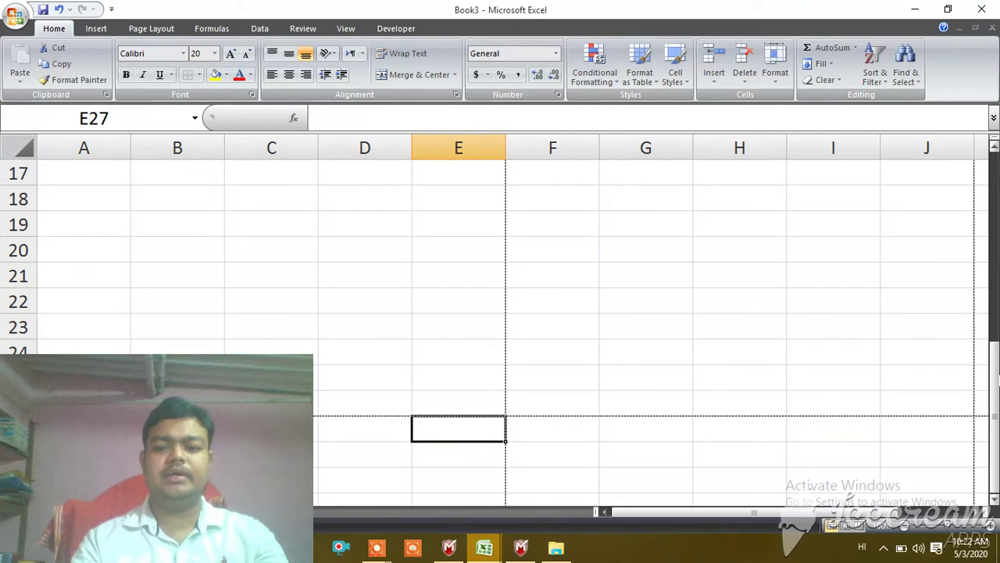
left_click_drag(991, 412, 986, 206)
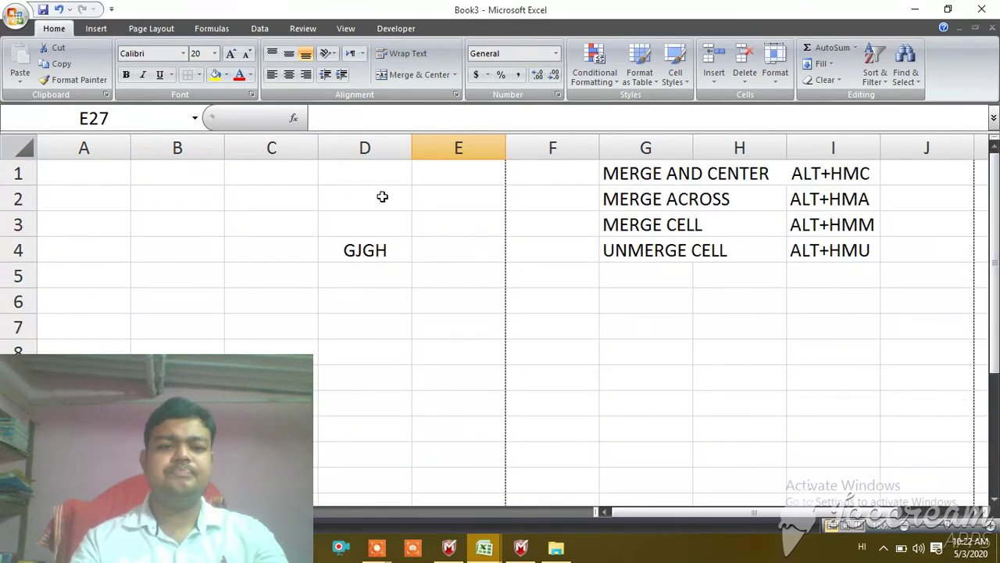
left_click(85, 174)
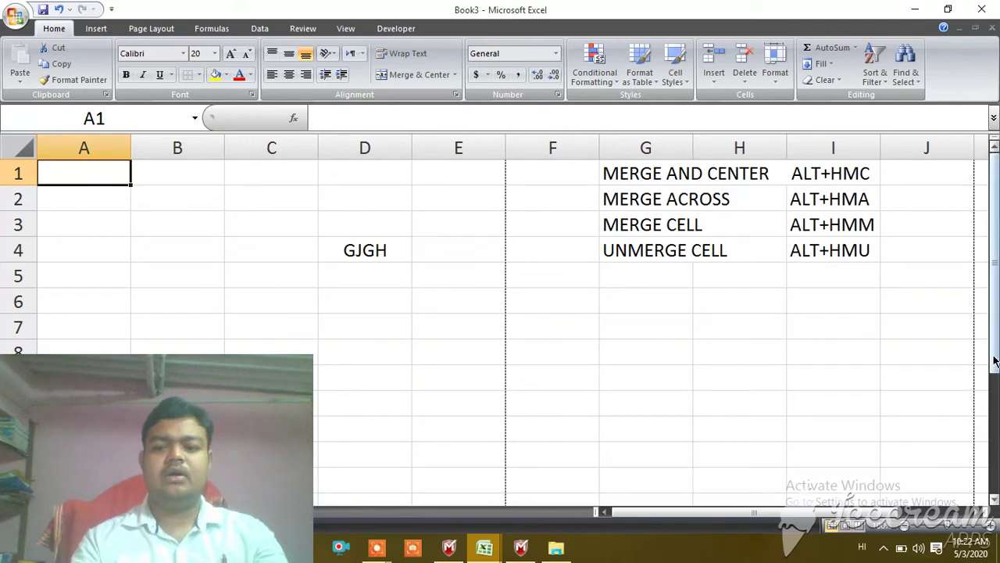
left_click_drag(994, 353, 995, 469)
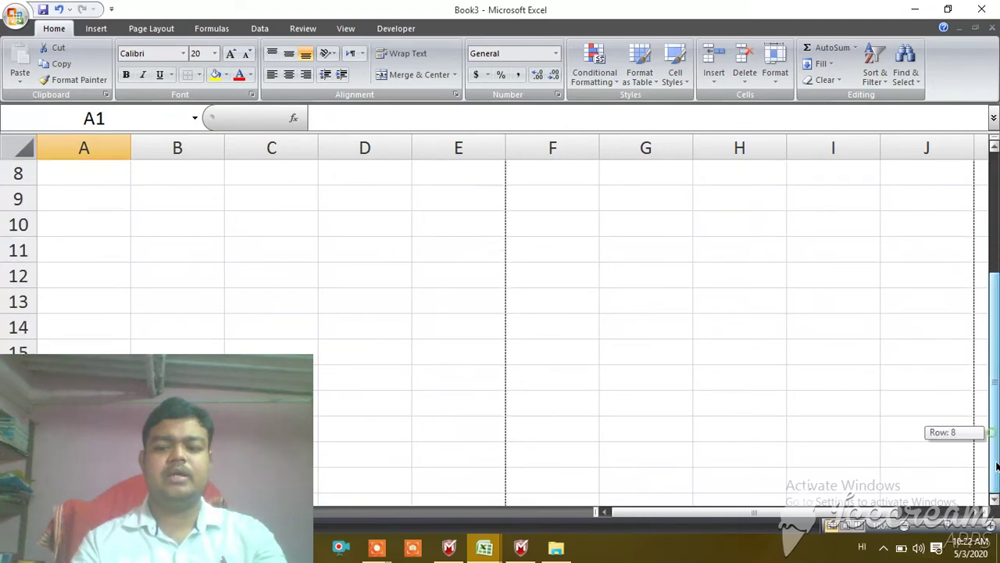
left_click(496, 467, "shift")
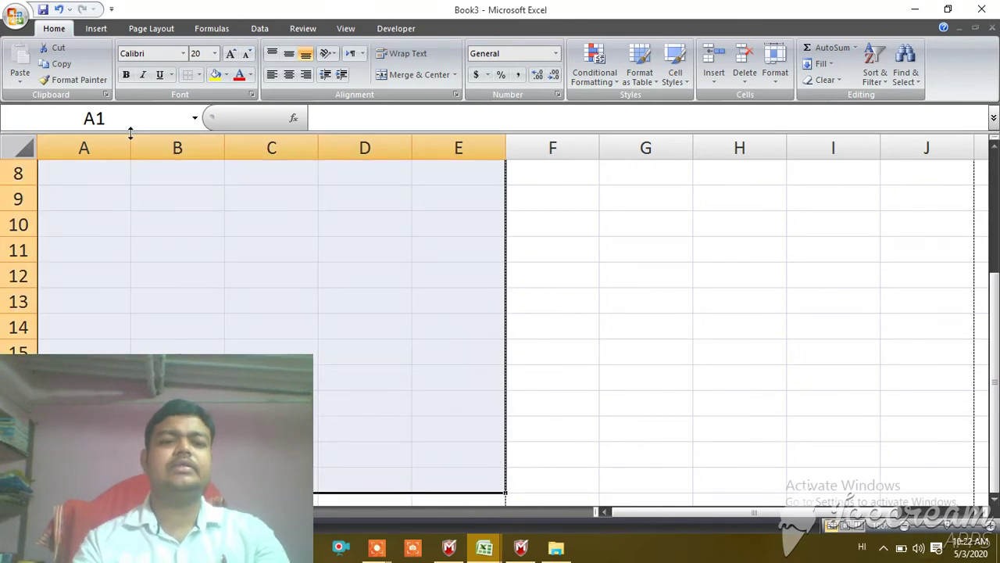
left_click(198, 74)
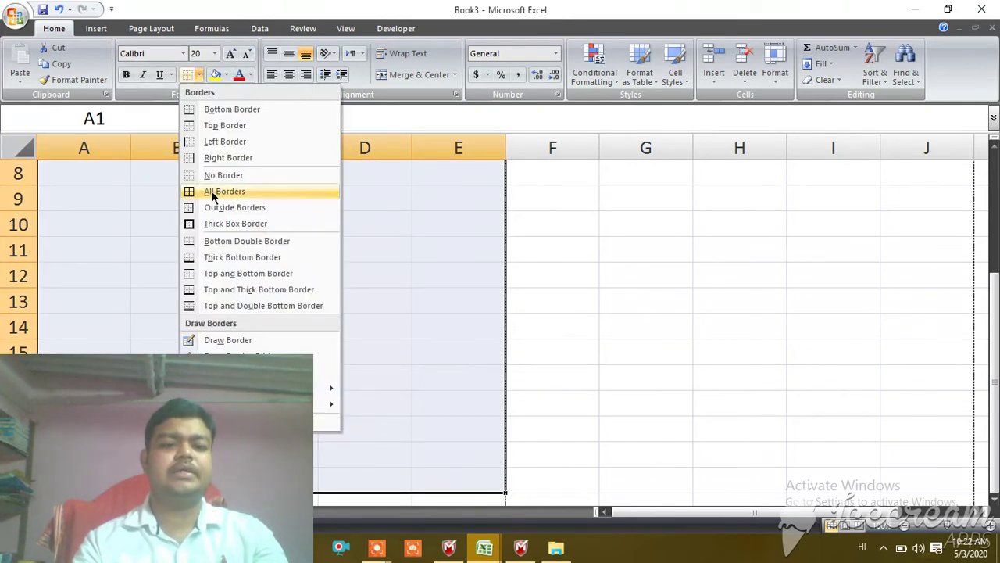
left_click(211, 191)
scroll(242, 176, "up", 3)
left_click(693, 312)
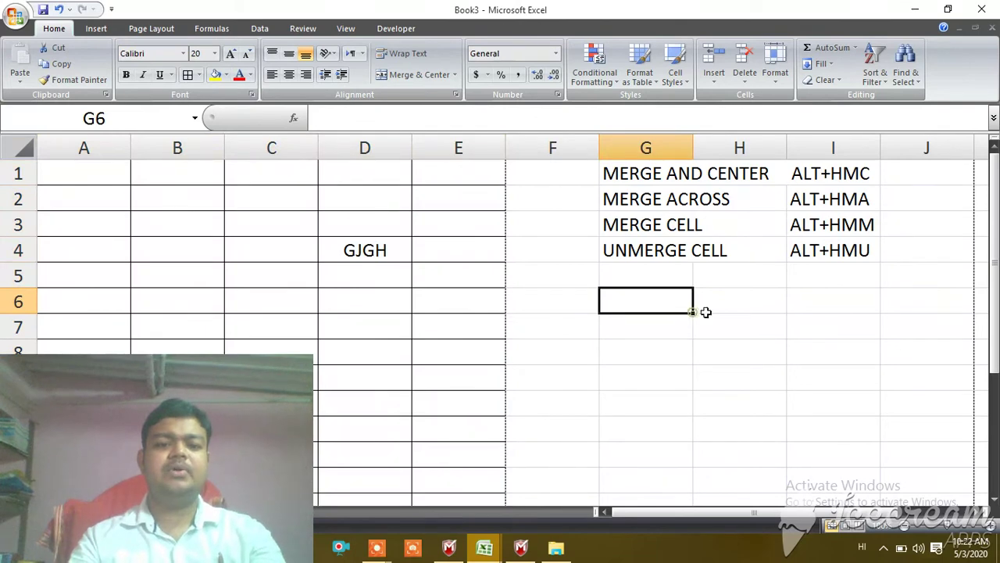
left_click_drag(992, 319, 993, 319)
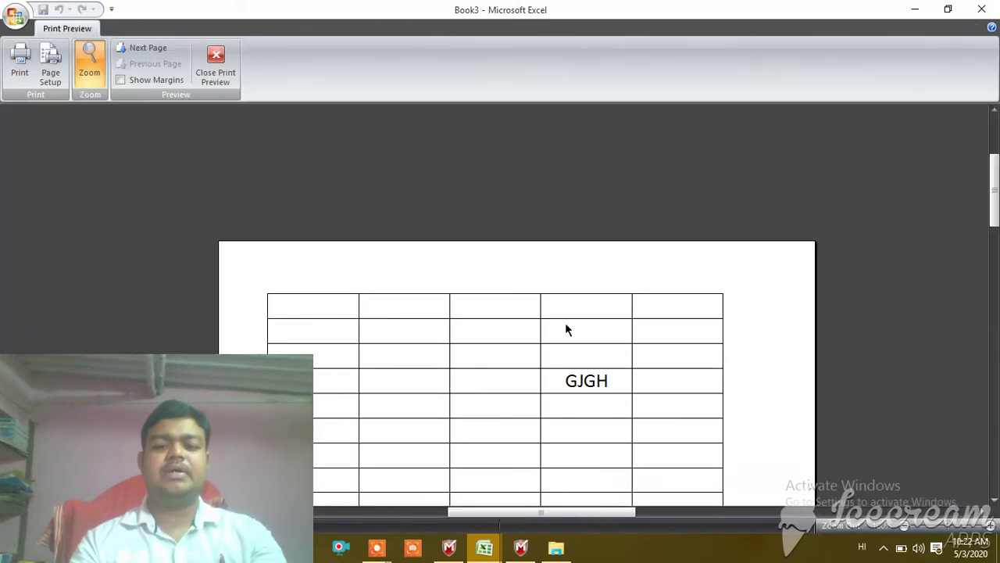
left_click_drag(989, 209, 991, 291)
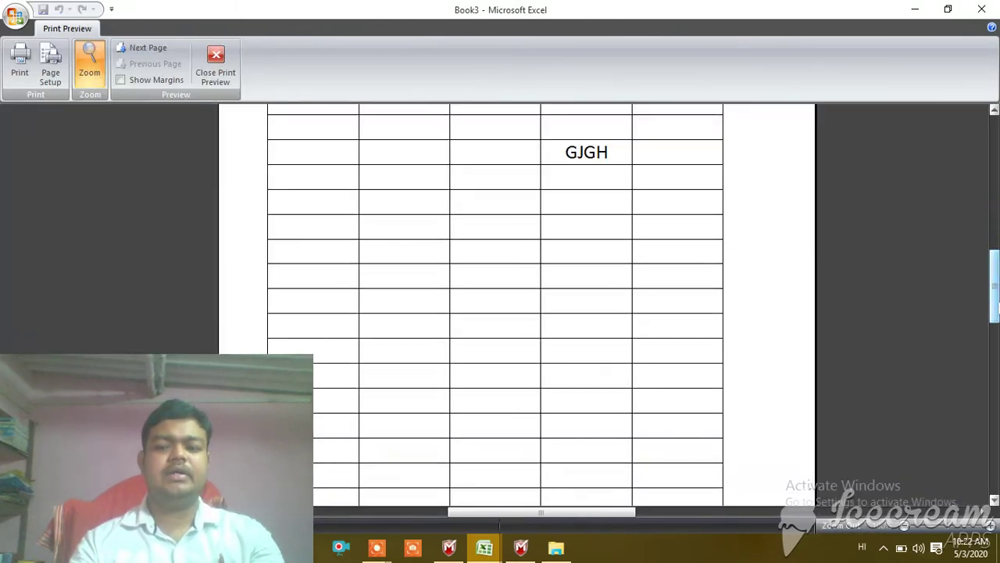
mouse_move(994, 291)
left_mouse_down()
mouse_move(995, 367)
mouse_move(994, 148)
left_mouse_up()
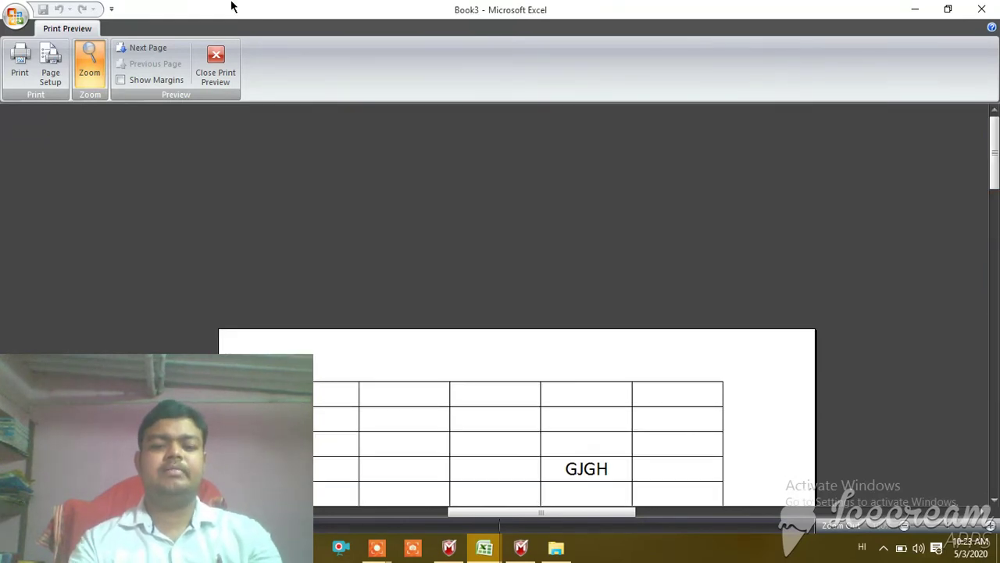
left_click(217, 69)
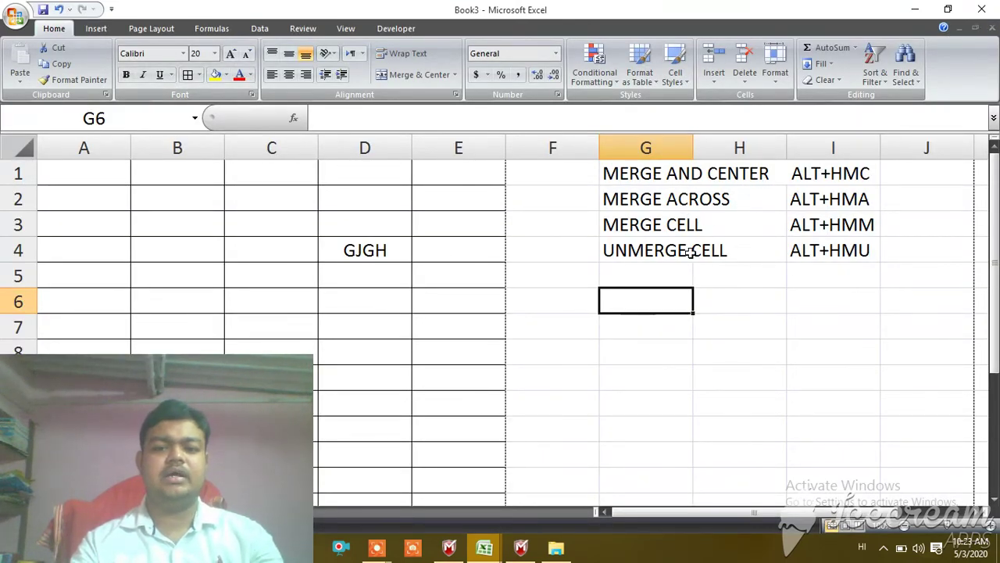
Step: Type MISHRA in C2, JI in D2, COMPUTER in E2 and CENTER in B2
left_click(267, 199)
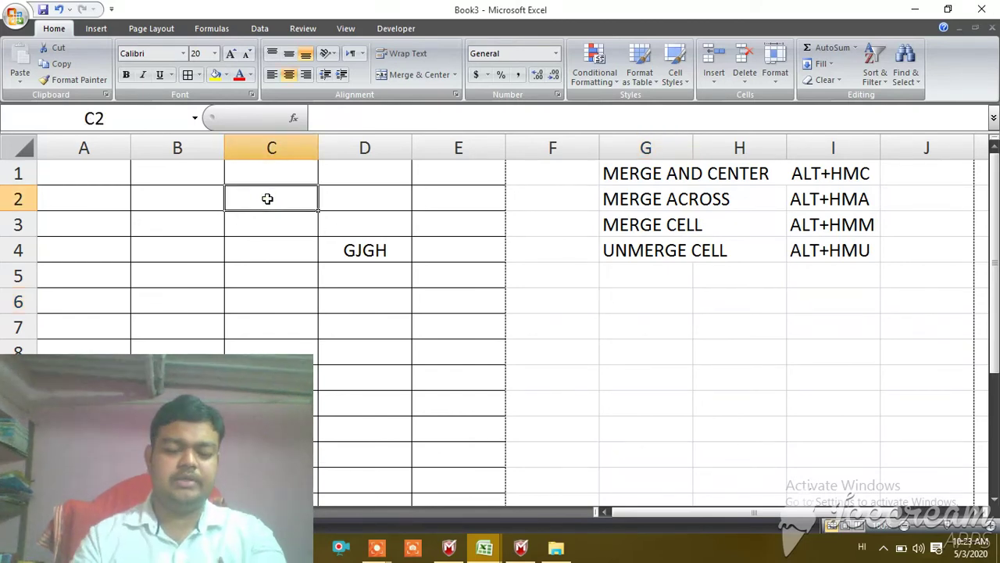
type("MIS")
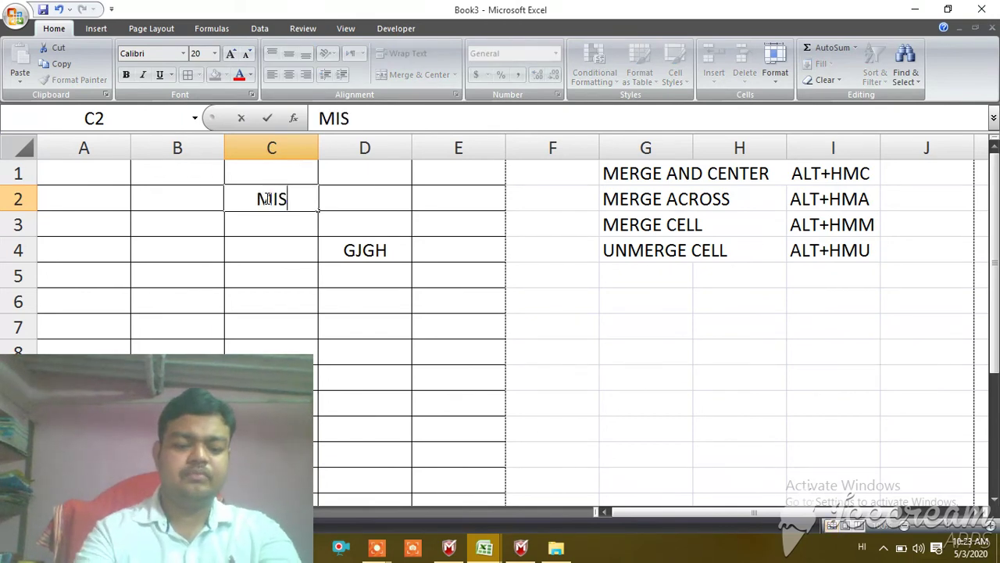
type("HRA")
left_click(381, 194)
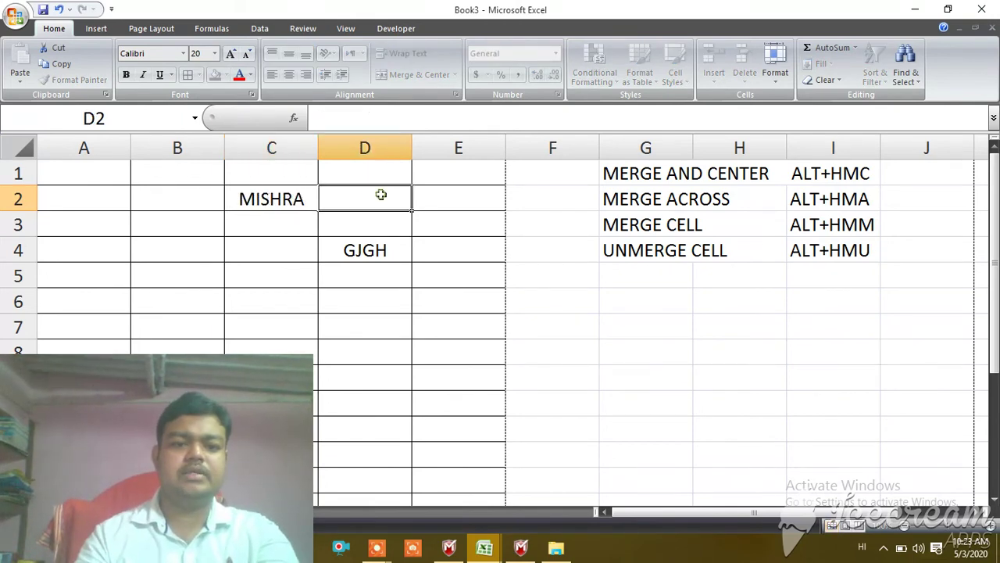
type("JI")
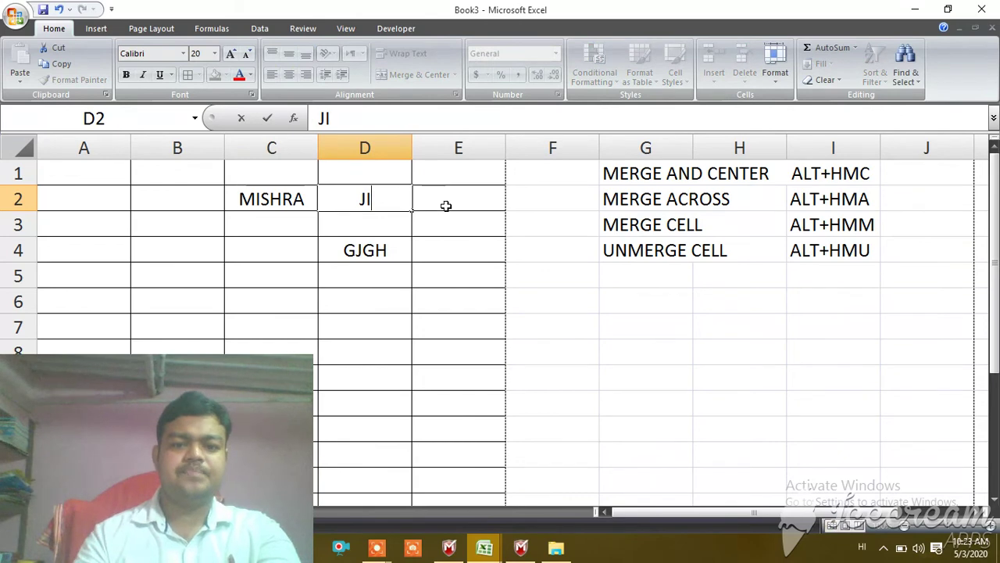
left_click(446, 205)
type("COMP")
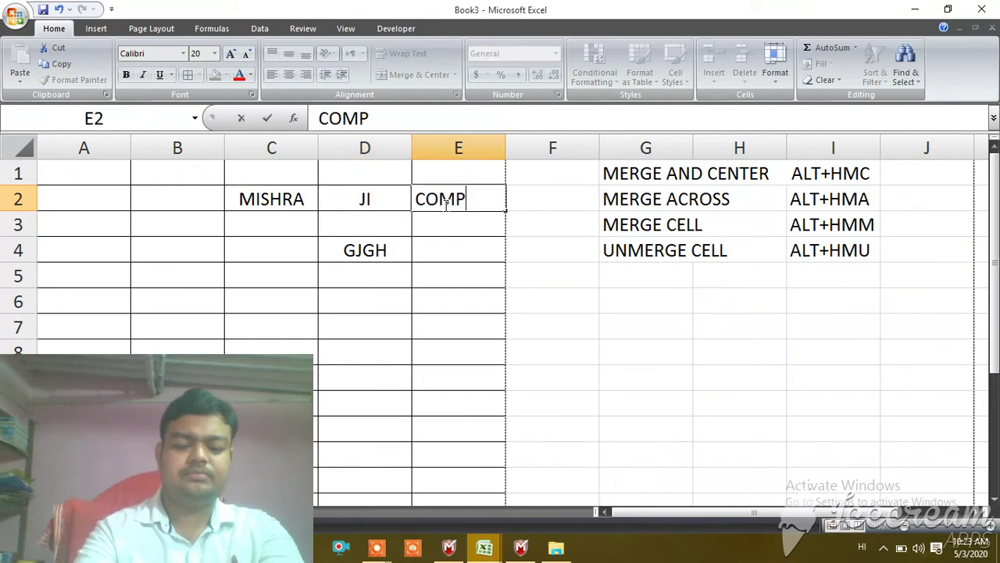
type("UTER")
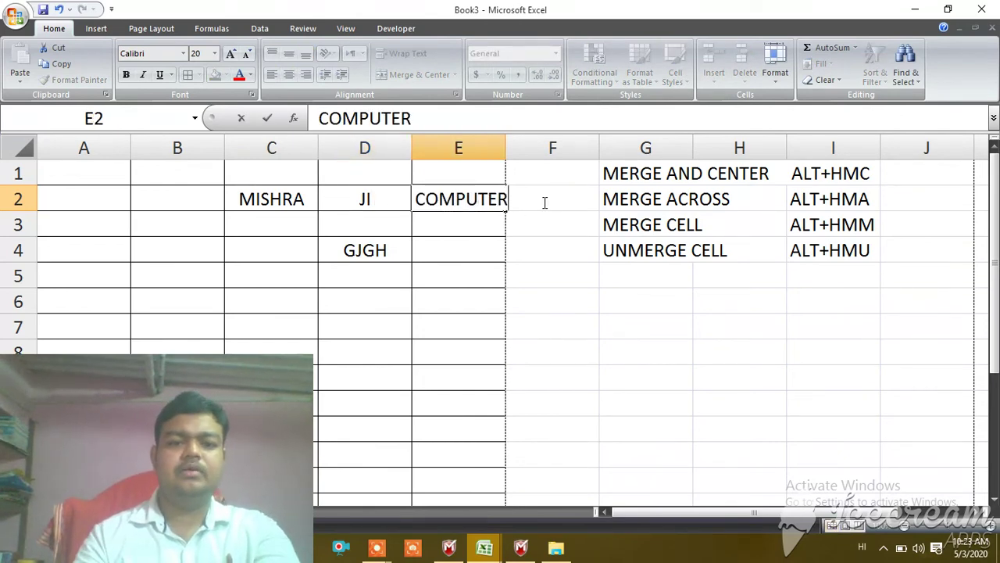
left_click(175, 198)
type("CEN")
type("TER")
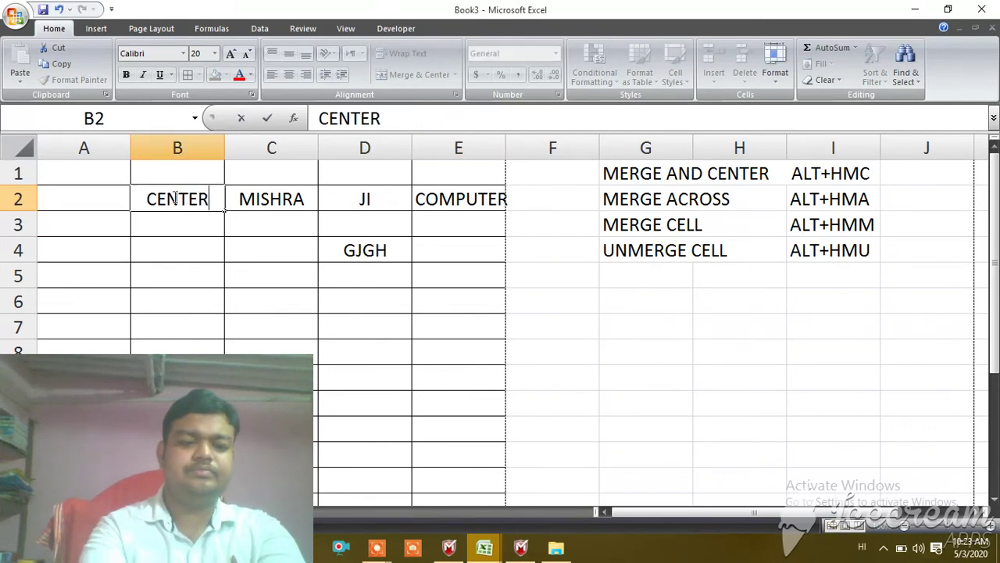
left_click(300, 271)
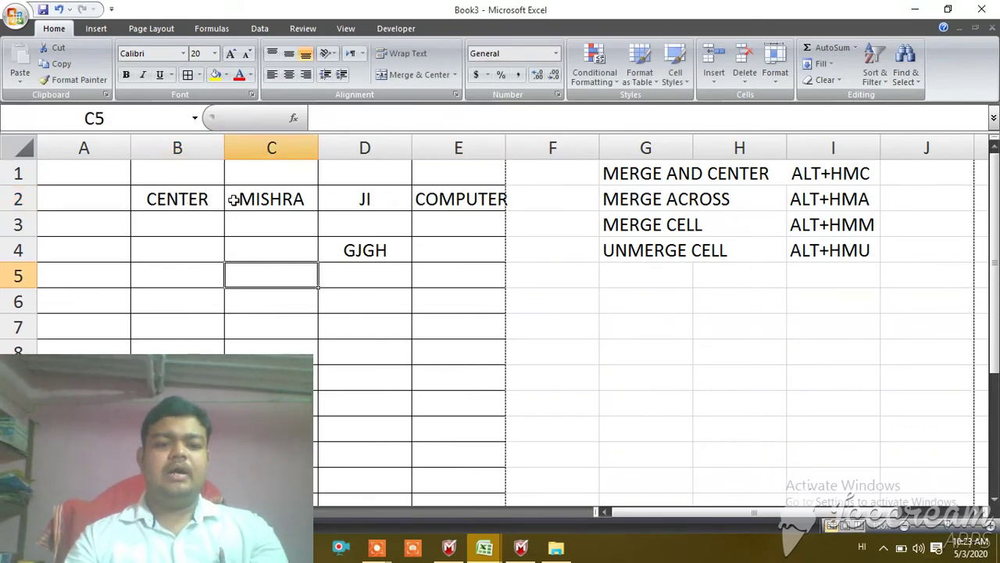
left_click_drag(189, 200, 435, 204)
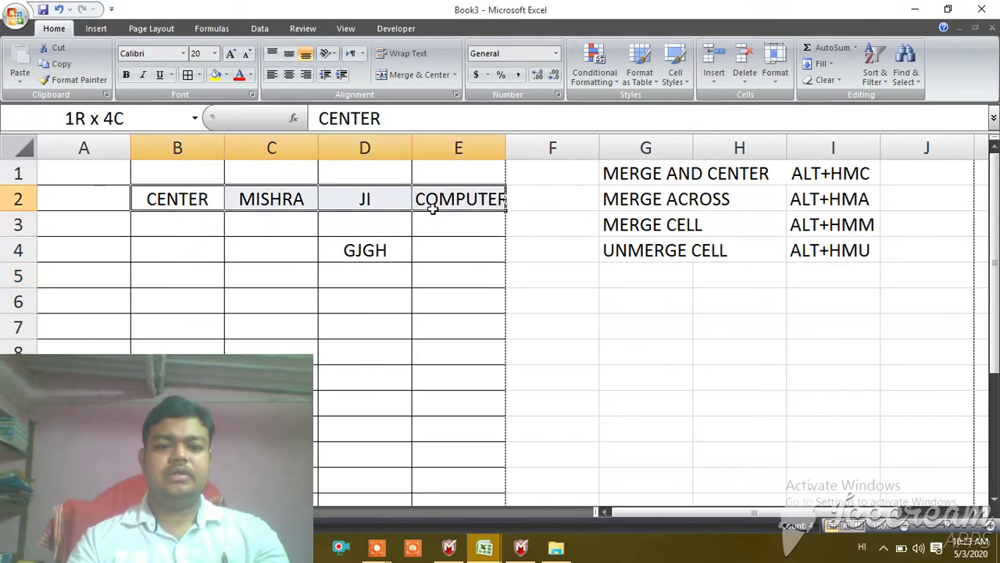
left_click(455, 75)
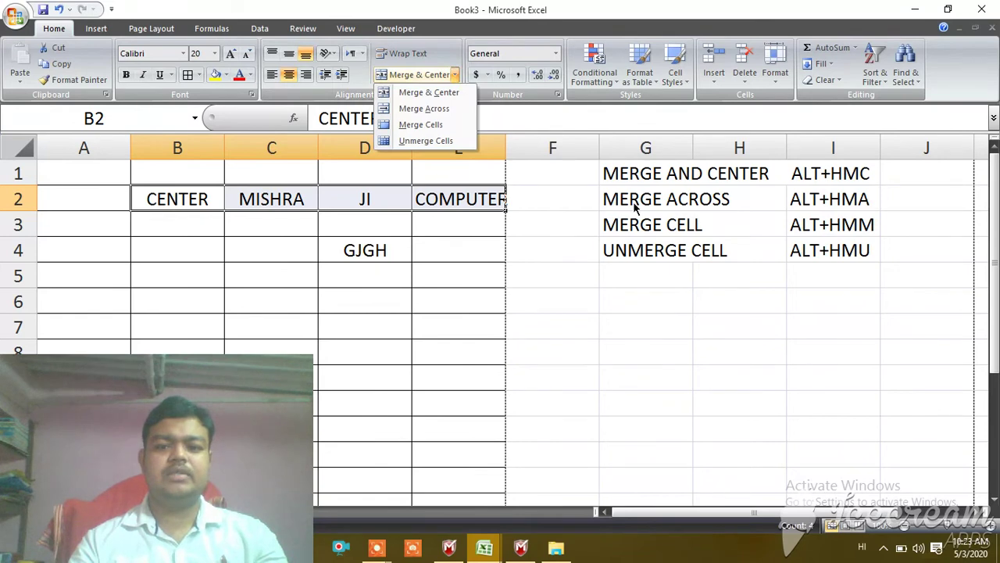
left_click(418, 93)
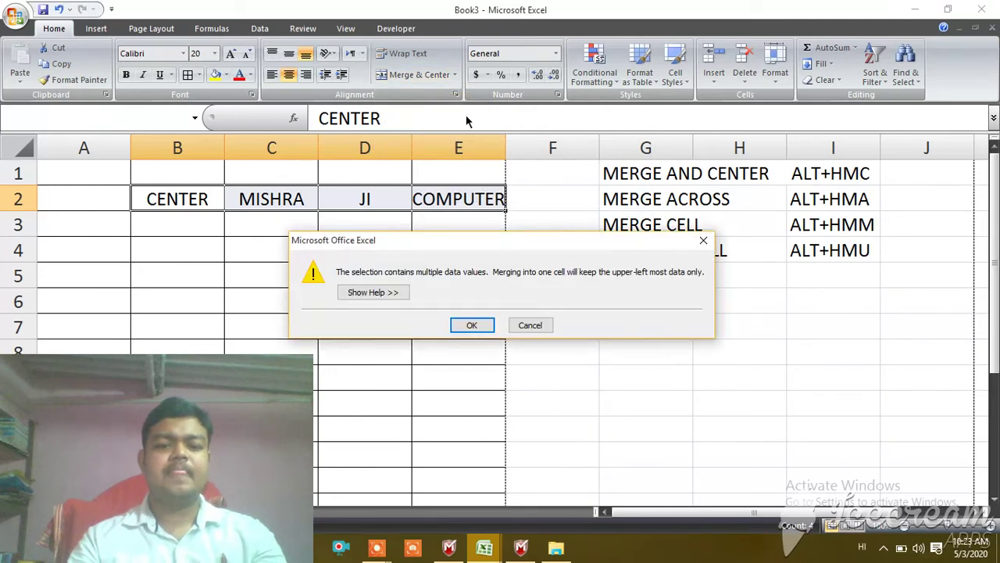
left_click(479, 327)
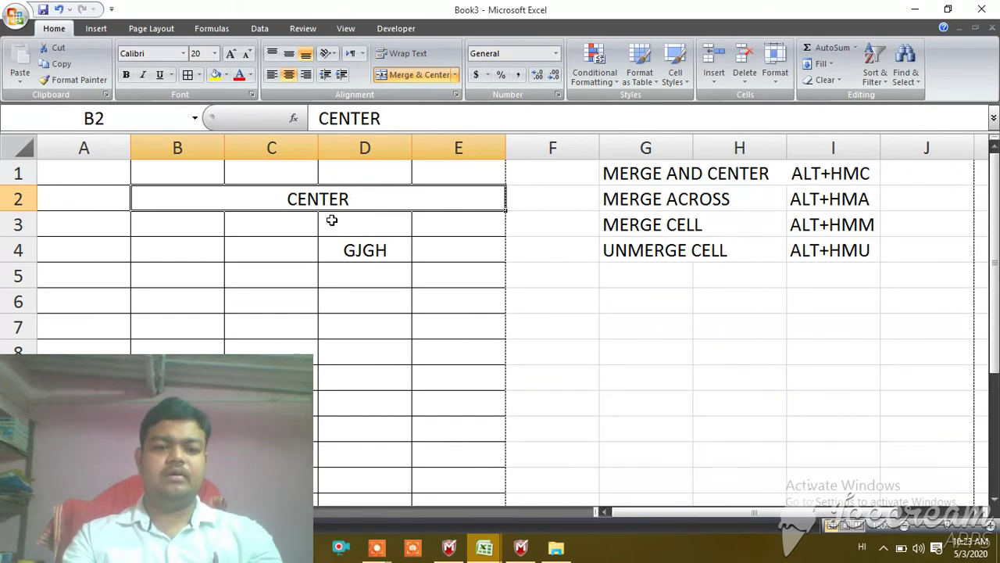
left_click(310, 240)
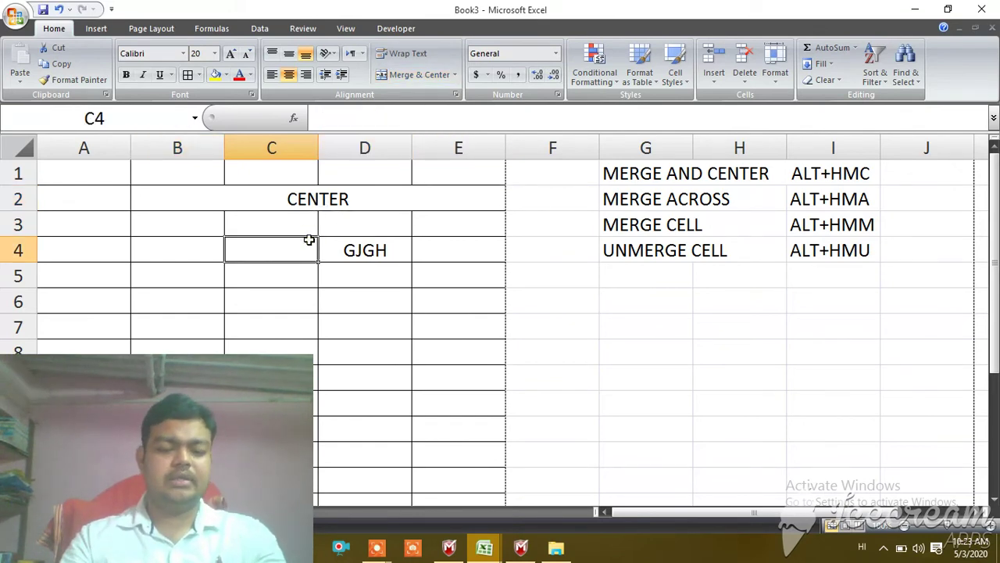
key("ctrl+z")
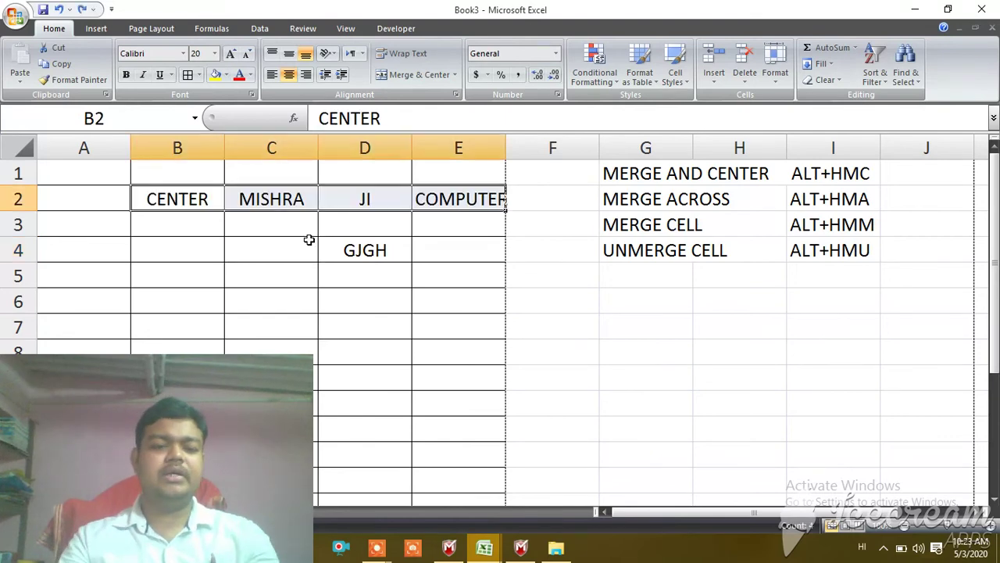
Step: Merge and center cells B3:E3 into a single cell
left_click(281, 322)
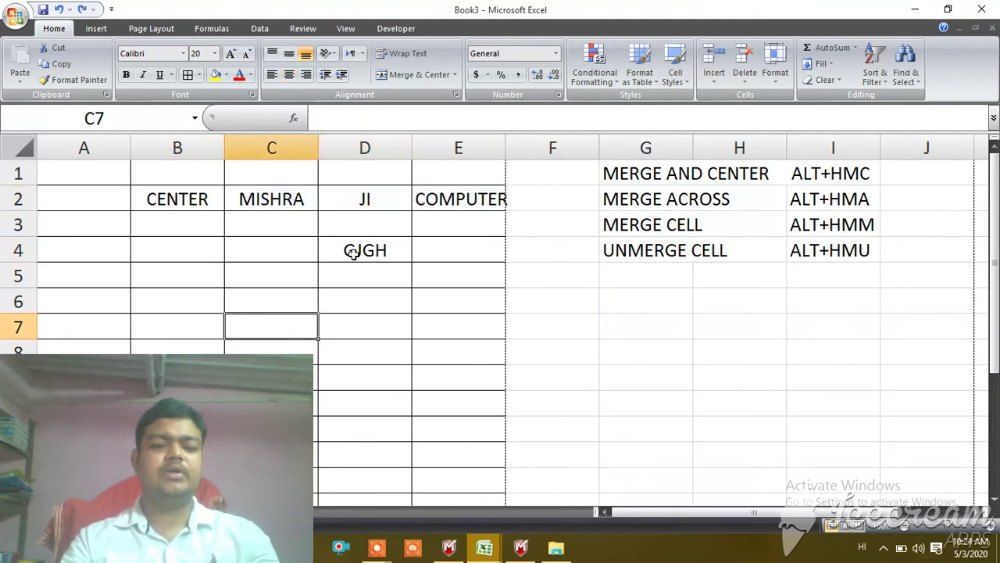
left_click_drag(172, 228, 422, 223)
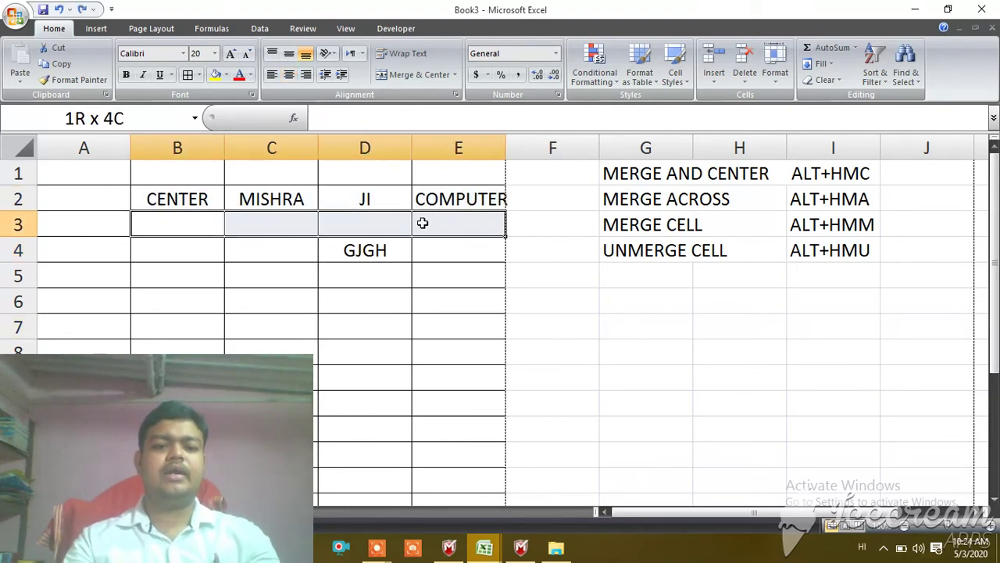
left_click(415, 75)
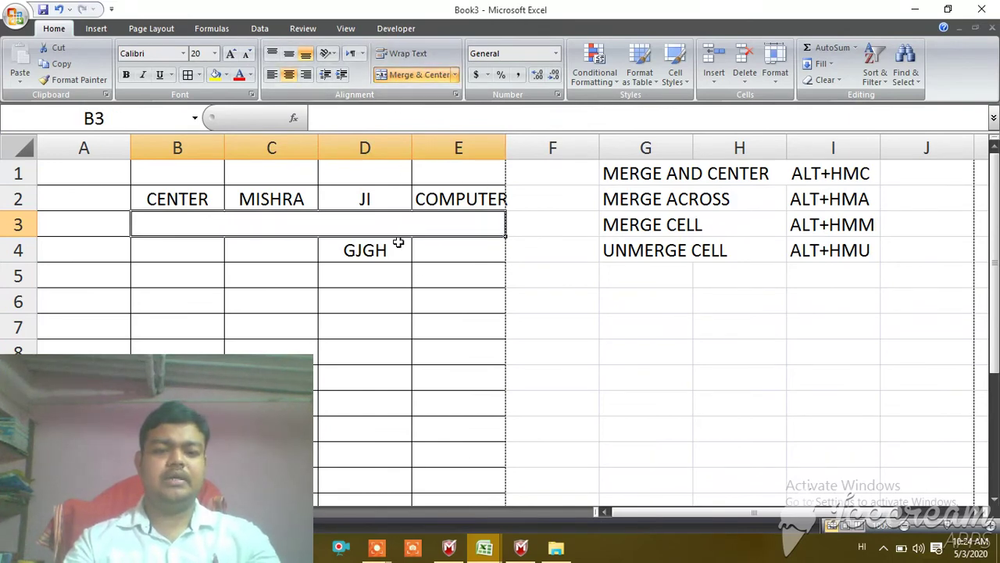
left_click(333, 331)
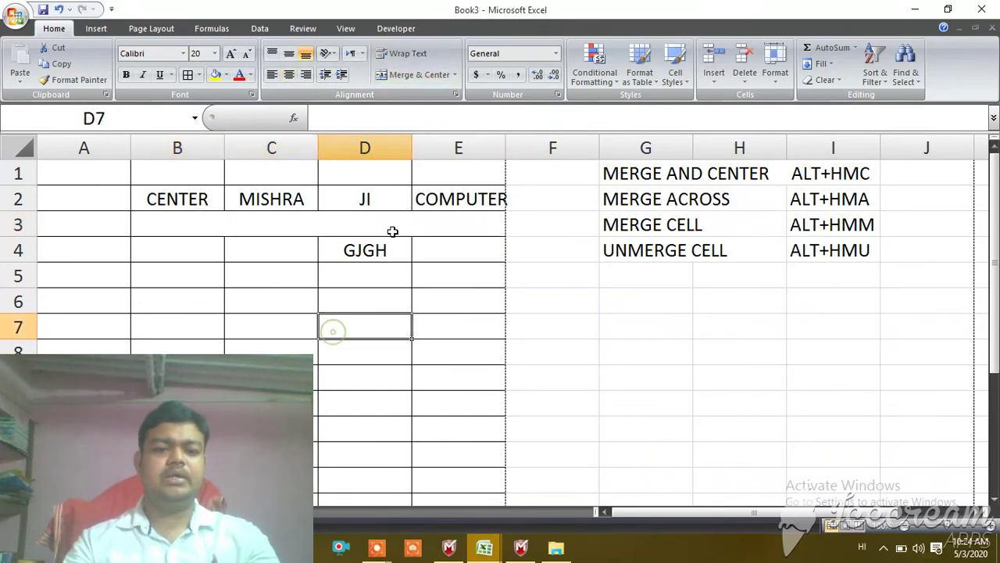
Step: Enter KJDJCJGCJGJGSHJCGS in the merged B3 cell
left_click(346, 224)
double_click(346, 224)
type("KJDJCJGC")
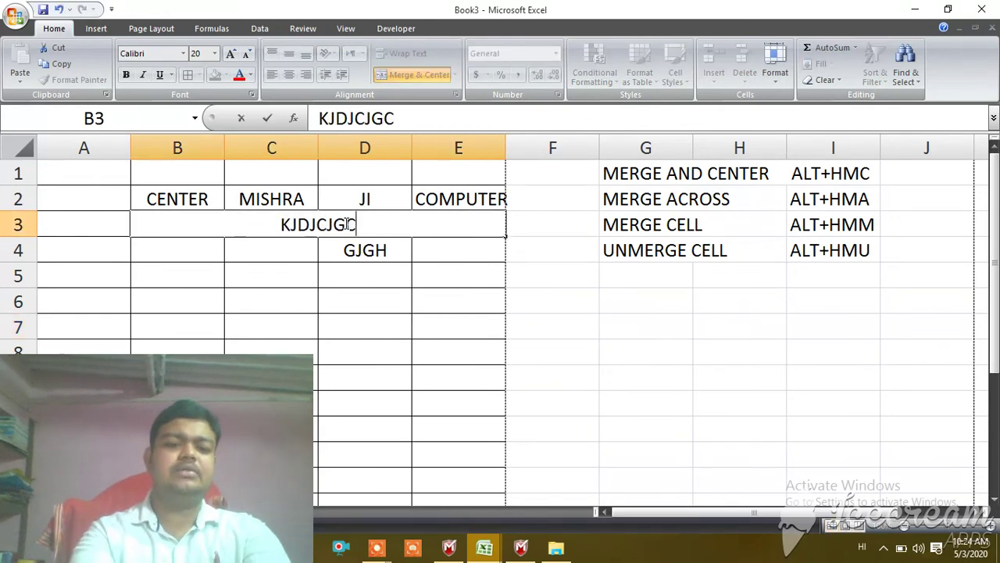
type("JGJGSHJCGS")
left_click(355, 273)
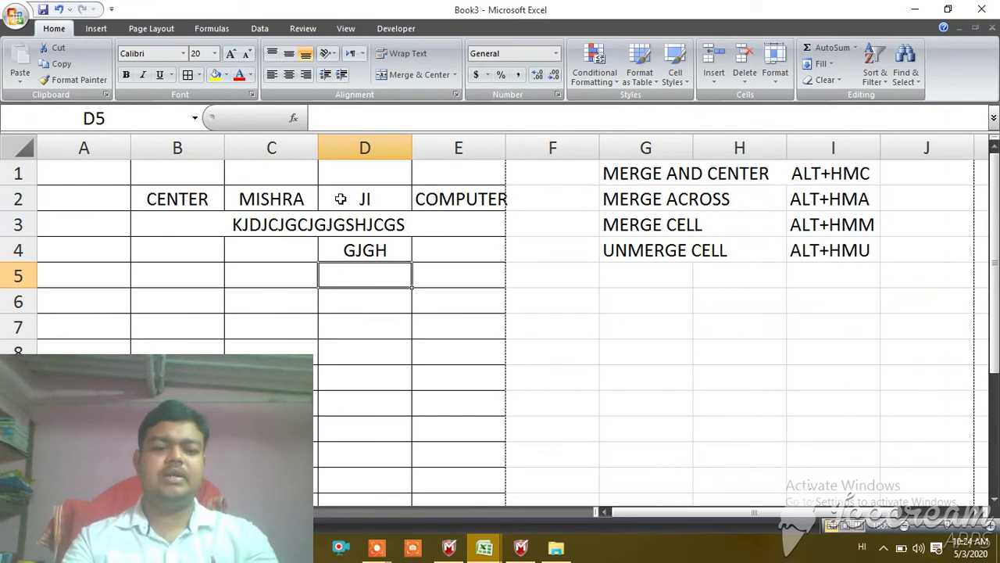
left_click_drag(195, 200, 483, 203)
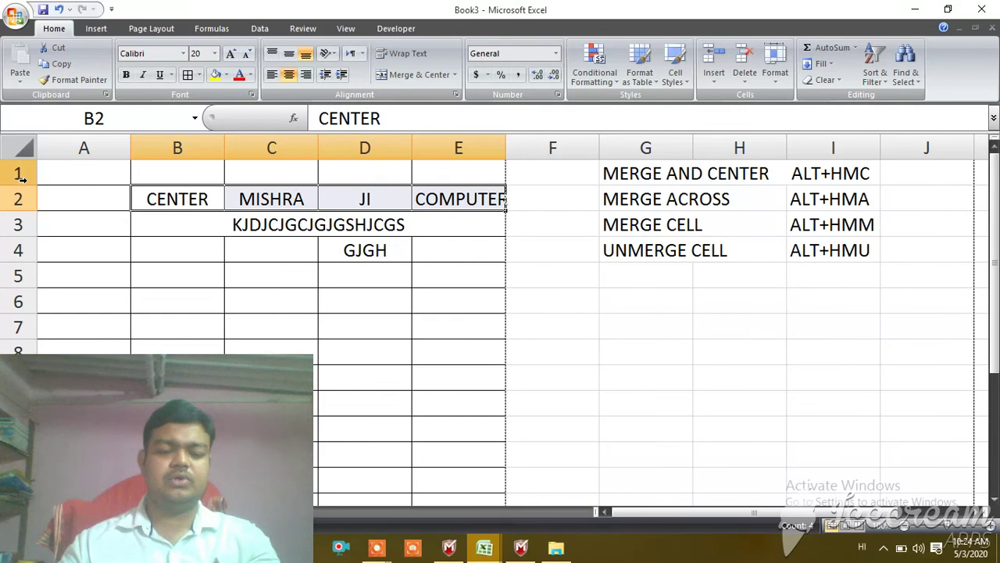
Step: Cut CENTER, MISHRA, JI and COMPUTER from B2:E2 and paste them into F8:I8
left_click(179, 263)
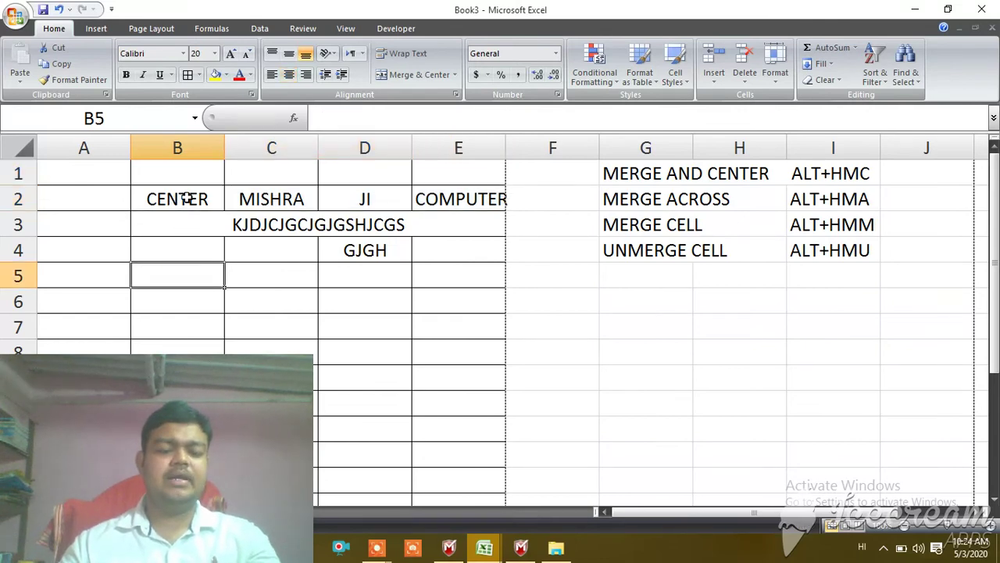
left_click(186, 198)
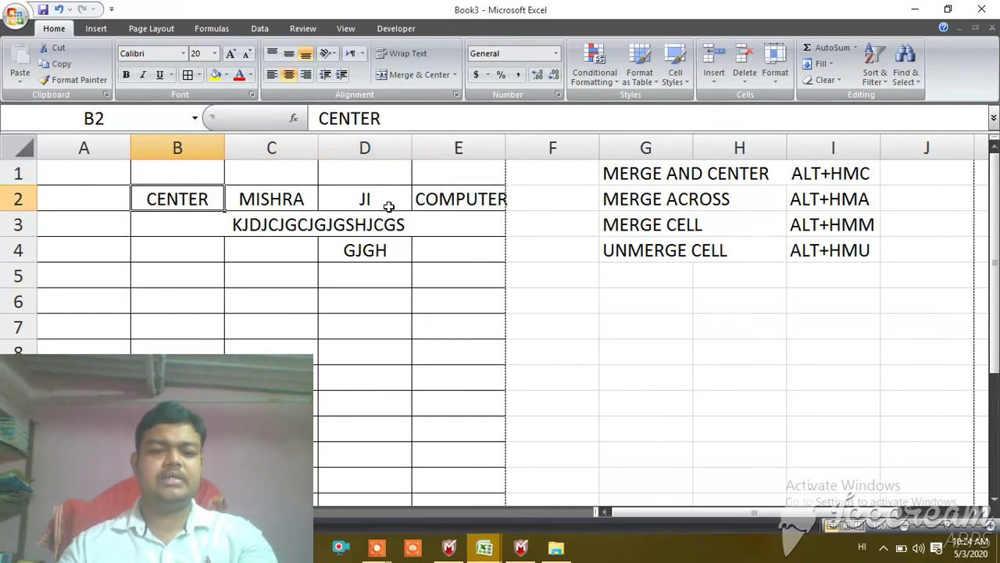
left_click(464, 201, "shift")
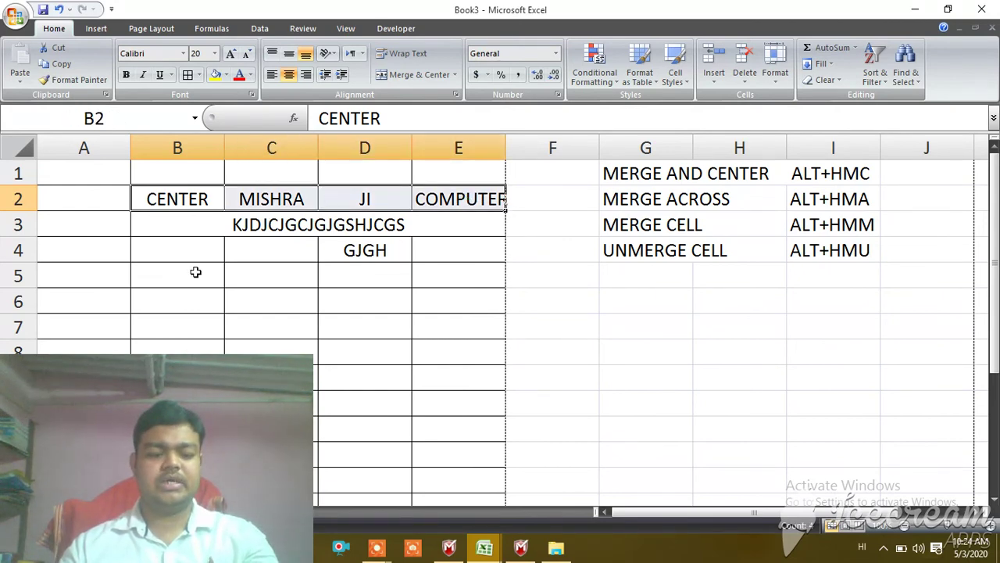
left_click(59, 64)
left_click(544, 368)
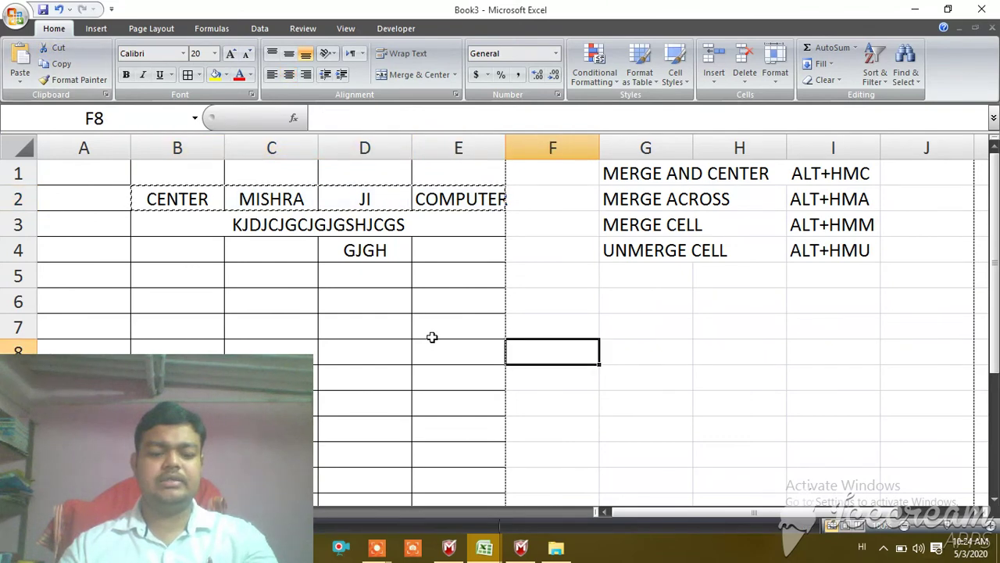
key("ctrl+v")
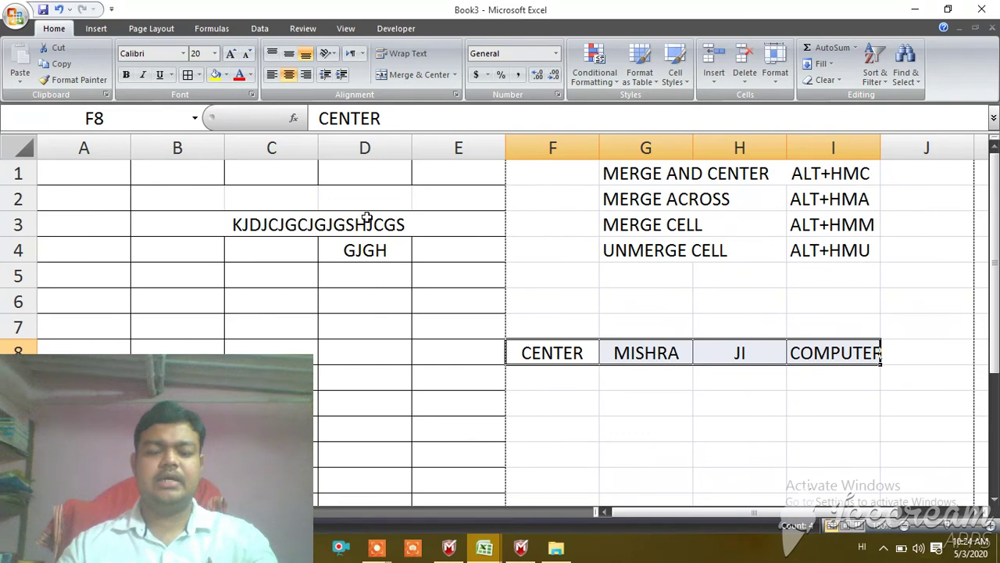
left_click_drag(181, 207, 415, 201)
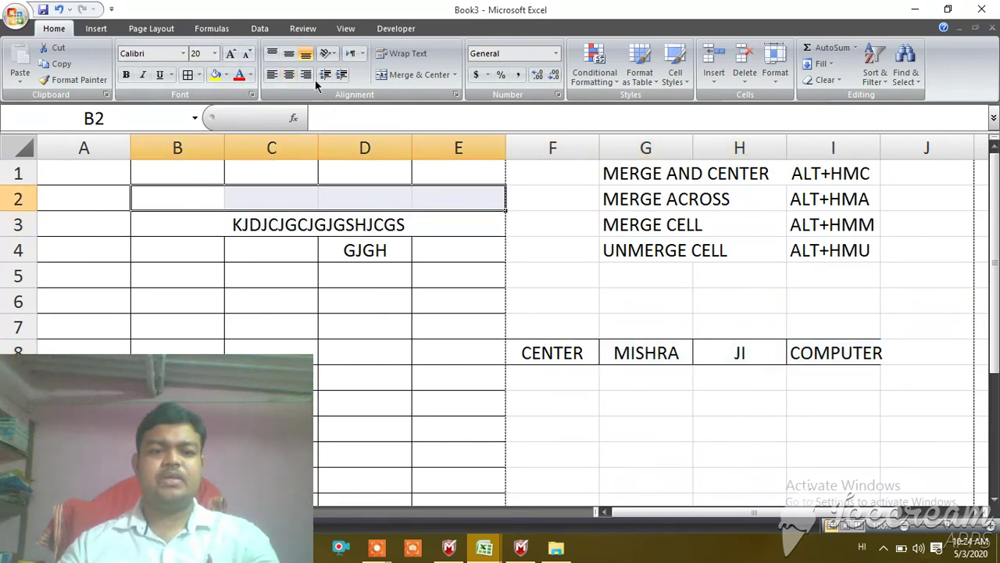
Step: Merge and center the empty B2:E2 range into one cell
left_click(408, 76)
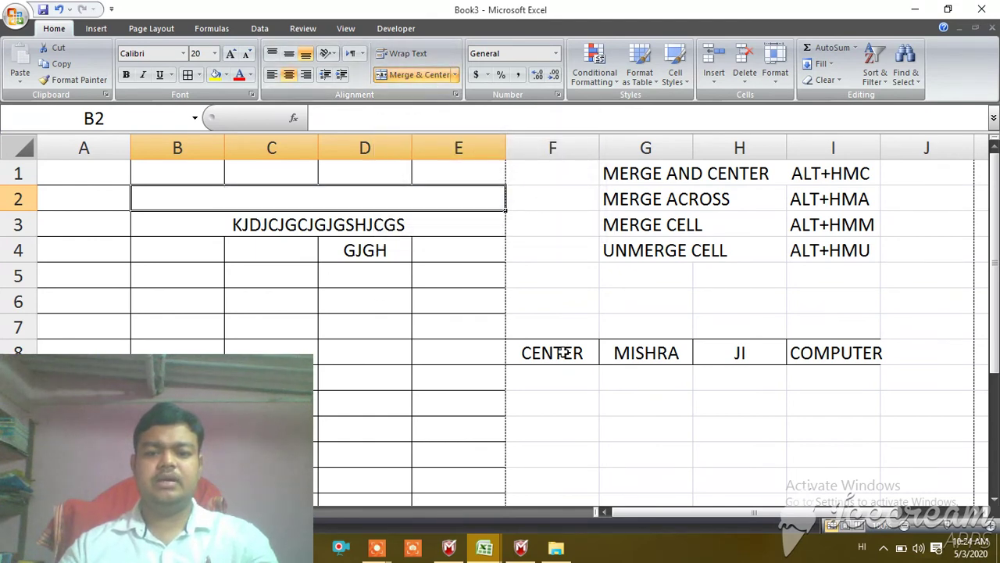
left_click(540, 351)
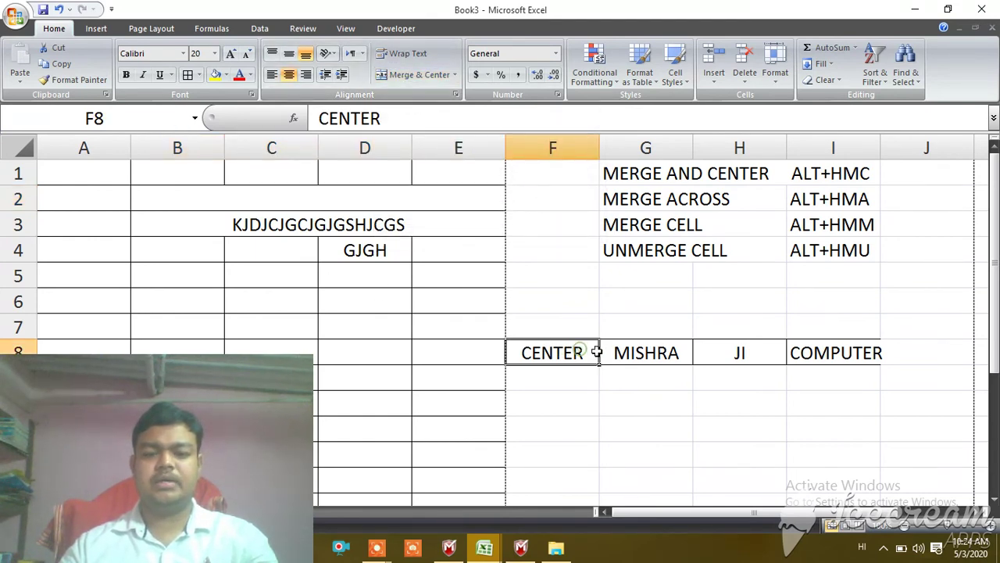
left_click_drag(581, 352, 794, 357)
left_click(748, 422)
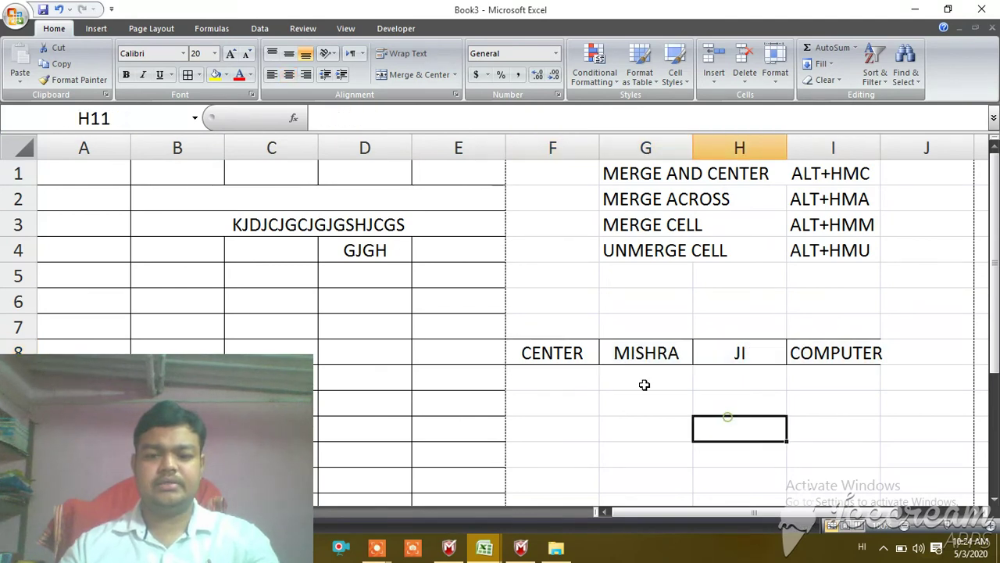
Step: Copy the CENTER value from F8 and close the Clipboard task pane
left_click(572, 353)
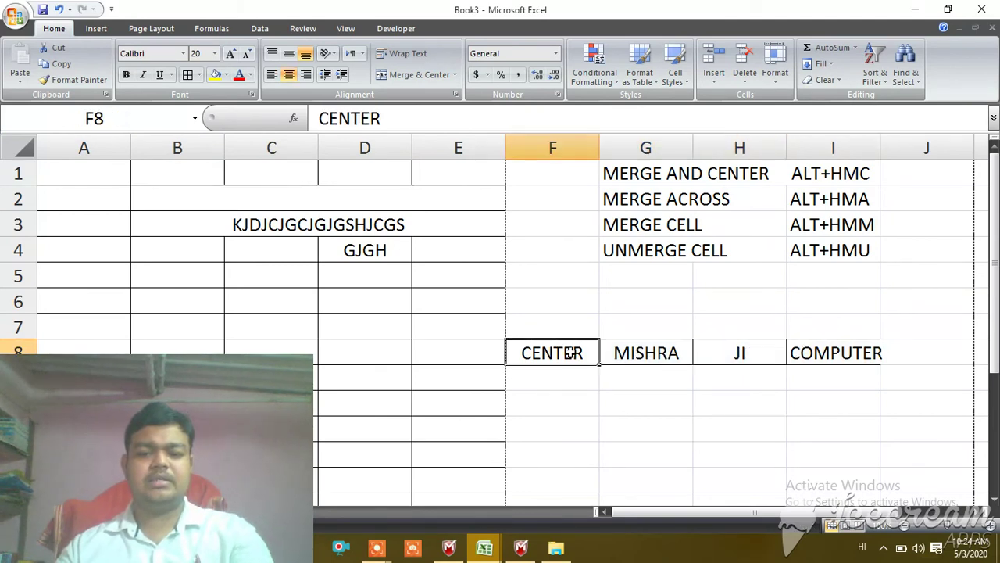
key("ctrl+c")
left_click(216, 191)
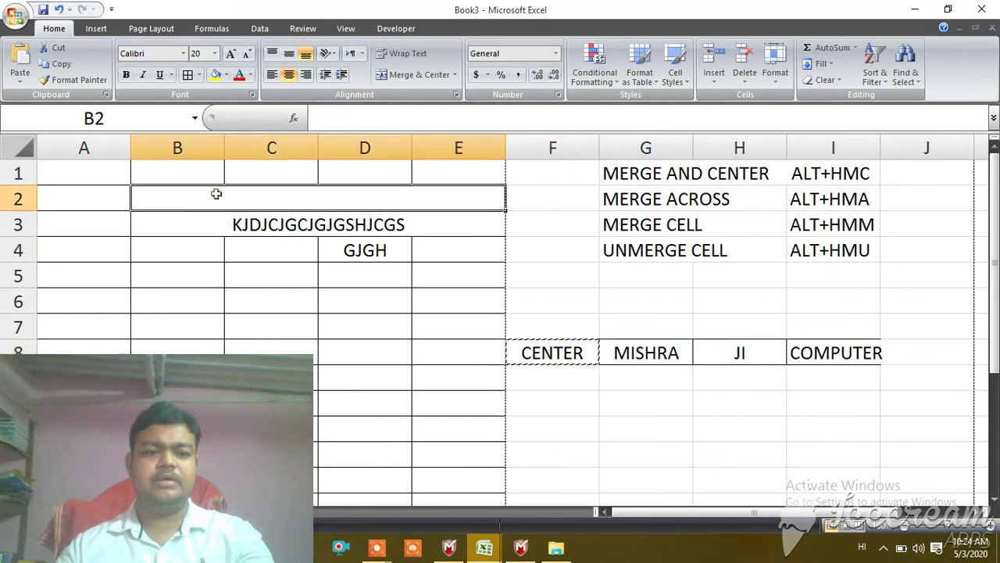
double_click(215, 193)
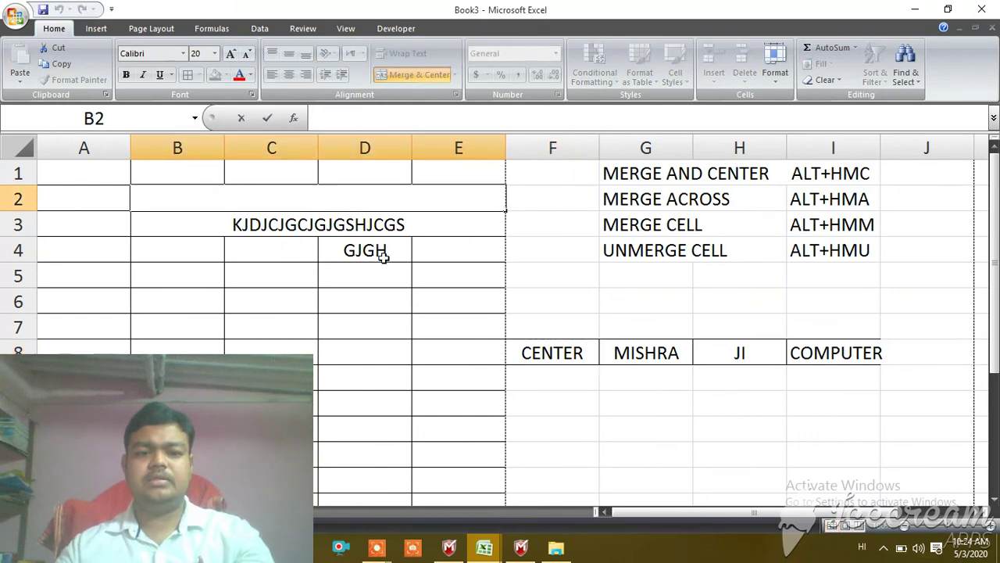
left_click(562, 359)
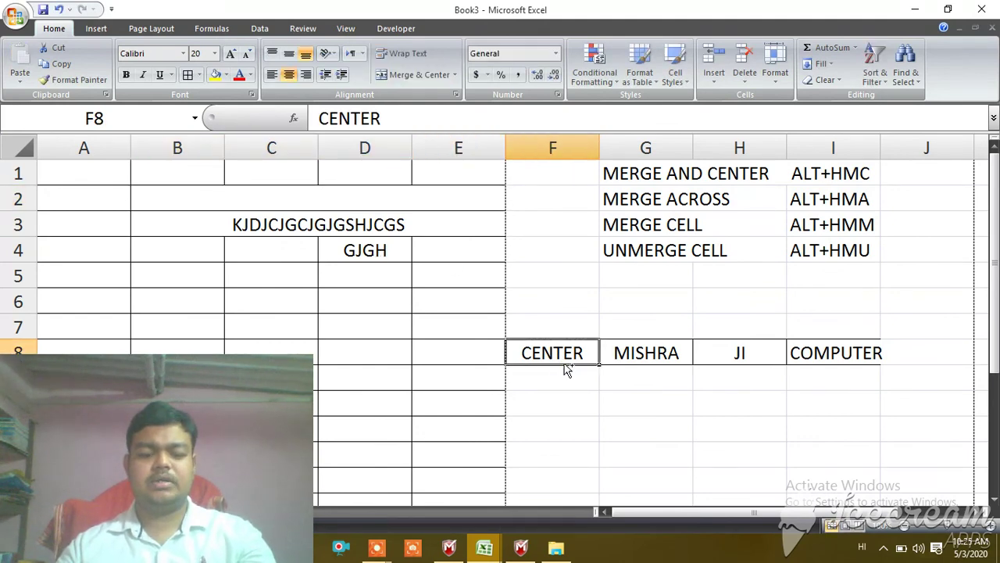
key("ctrl+c")
key("ctrl+c")
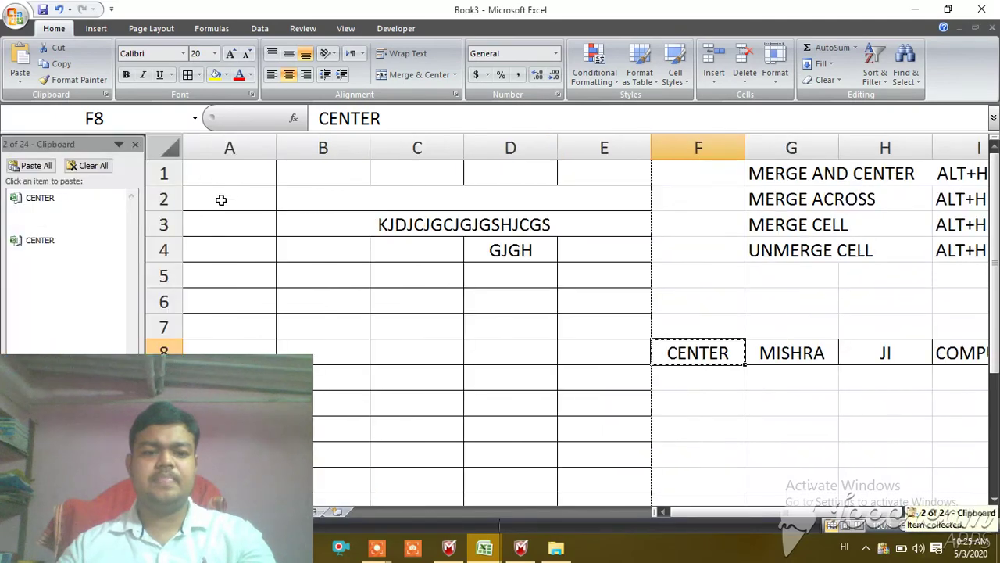
left_click(135, 144)
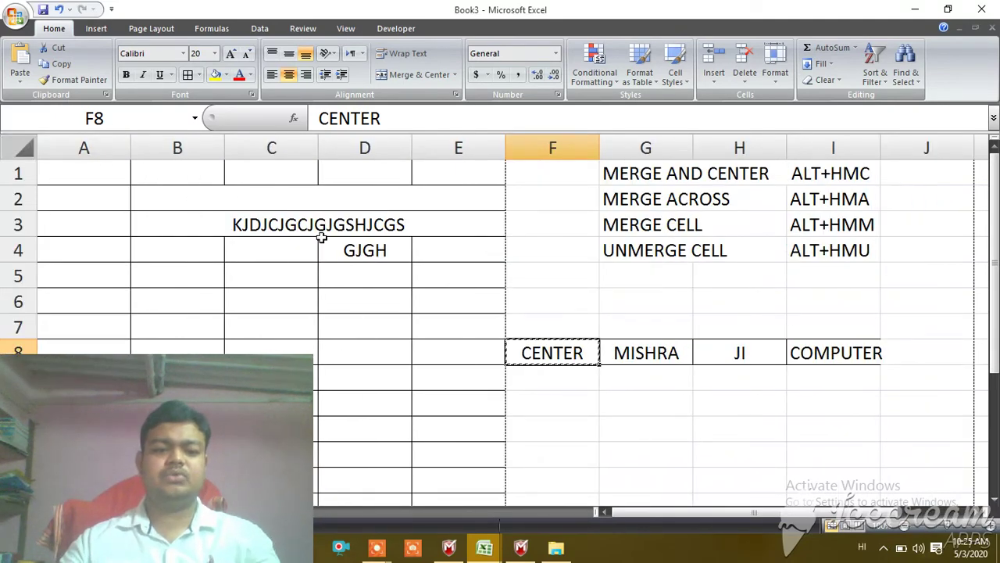